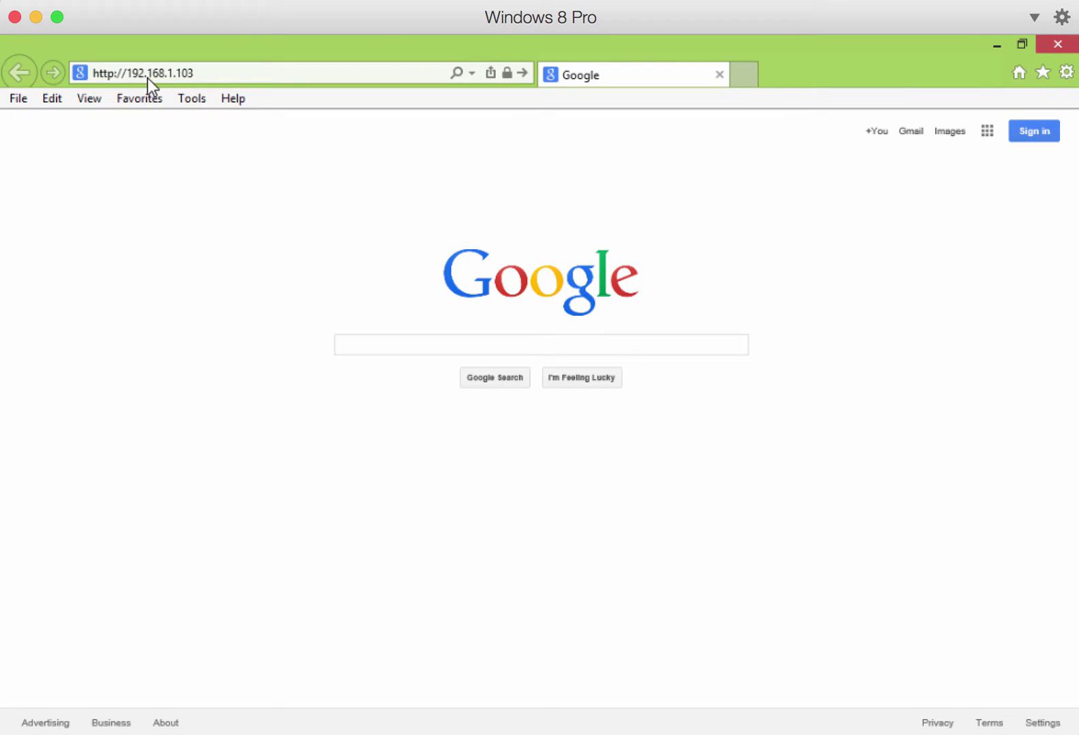
{"action": "left_click", "coordinate": [423, 72]}
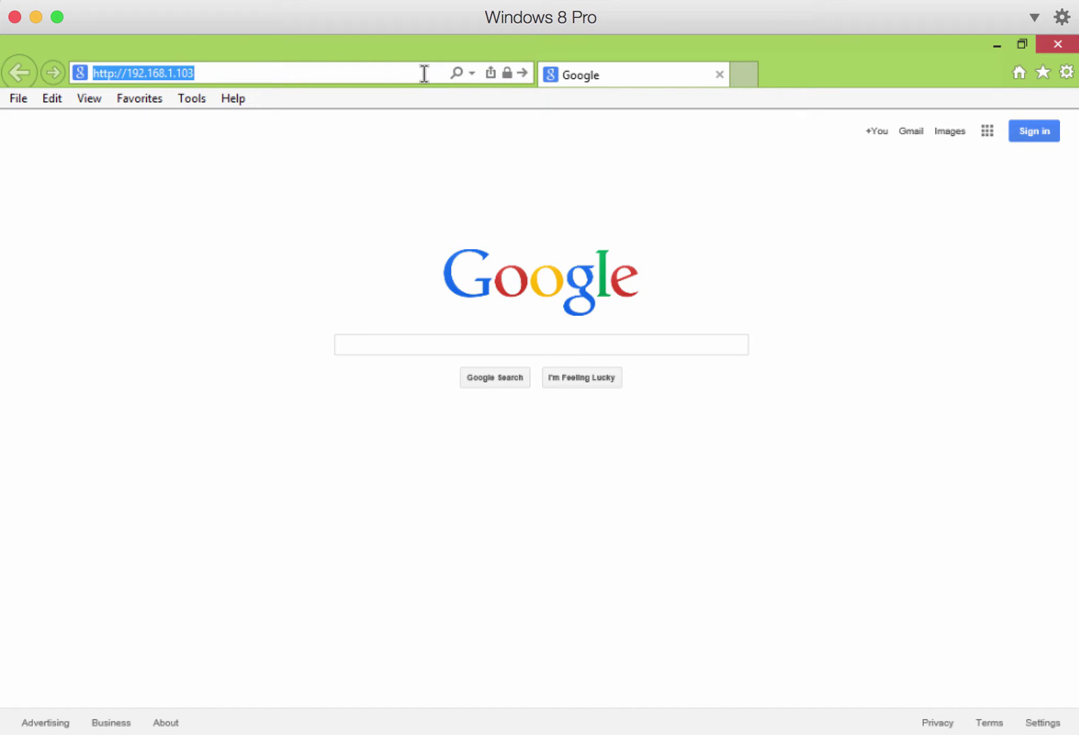
{"action": "key", "text": "Return"}
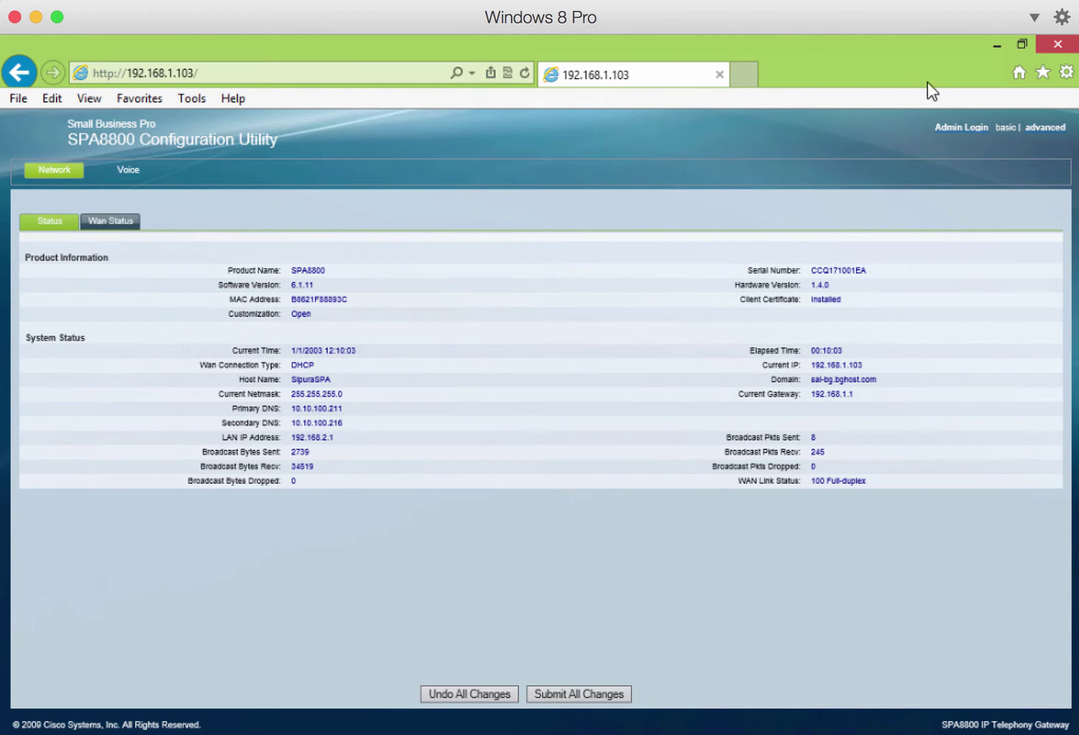
- Log in as admin, switch to the advanced view, and show the WAN settings (Connection Type DHCP)
{"action": "left_click", "coordinate": [961, 129]}
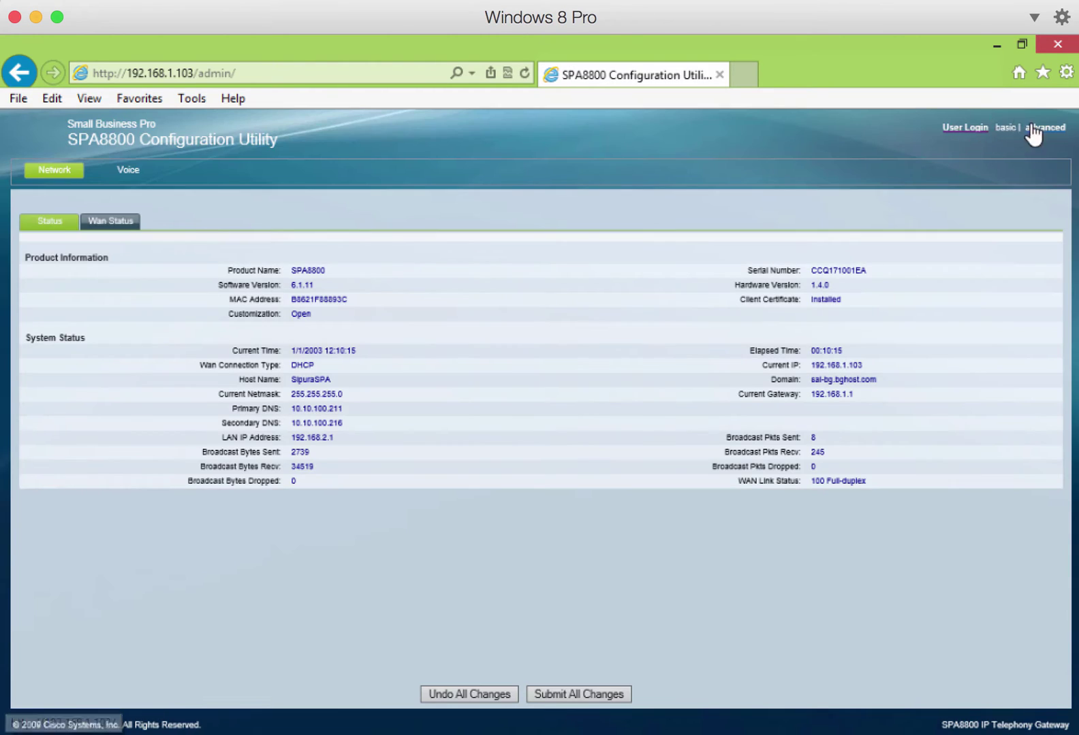
{"action": "left_click", "coordinate": [1044, 128]}
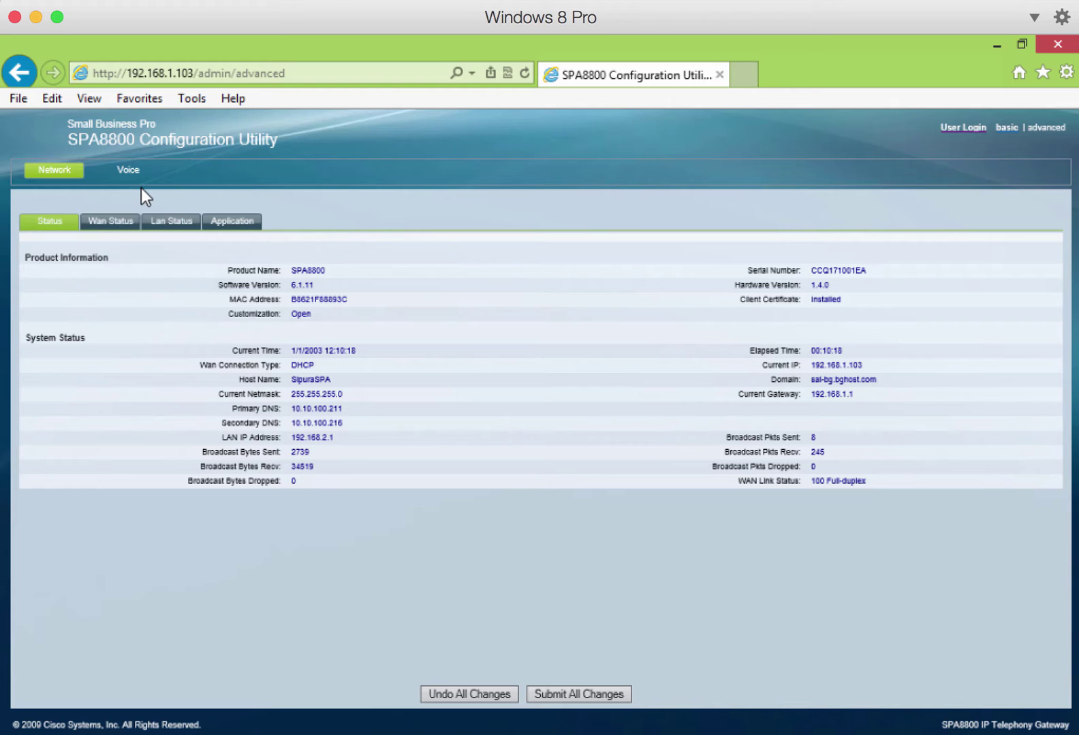
{"action": "left_click", "coordinate": [109, 224]}
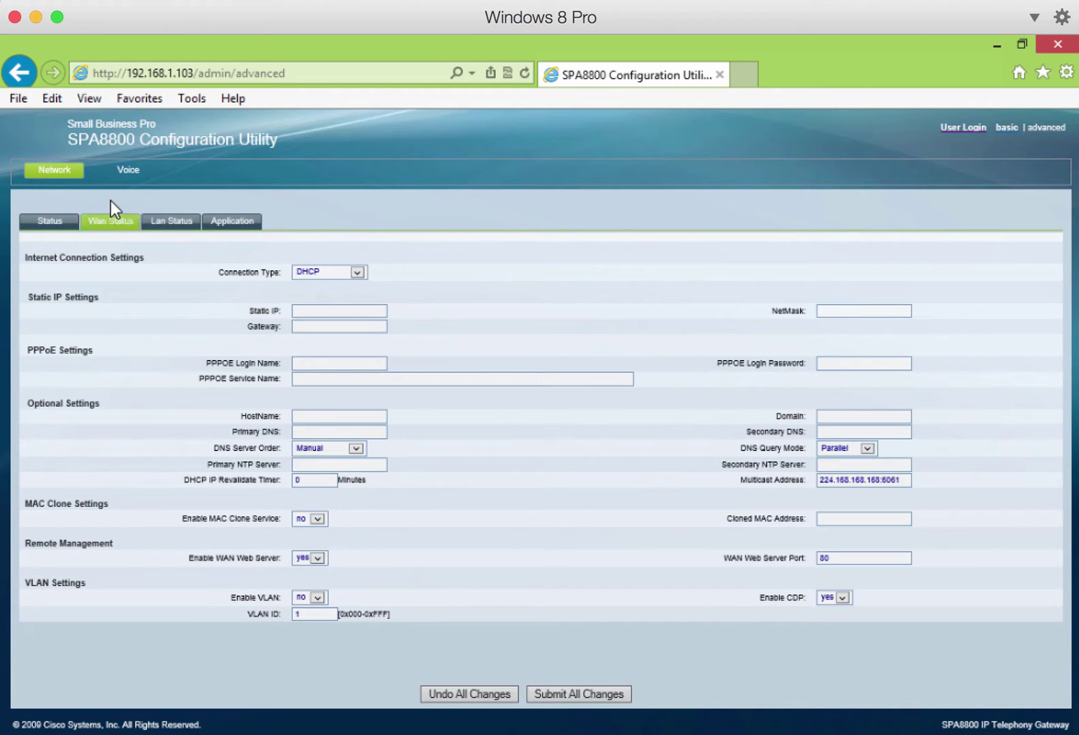
- Under Voice > Phone 1, set the Proxy to sve-ata.synergymms.com:5724
{"action": "left_click", "coordinate": [128, 170]}
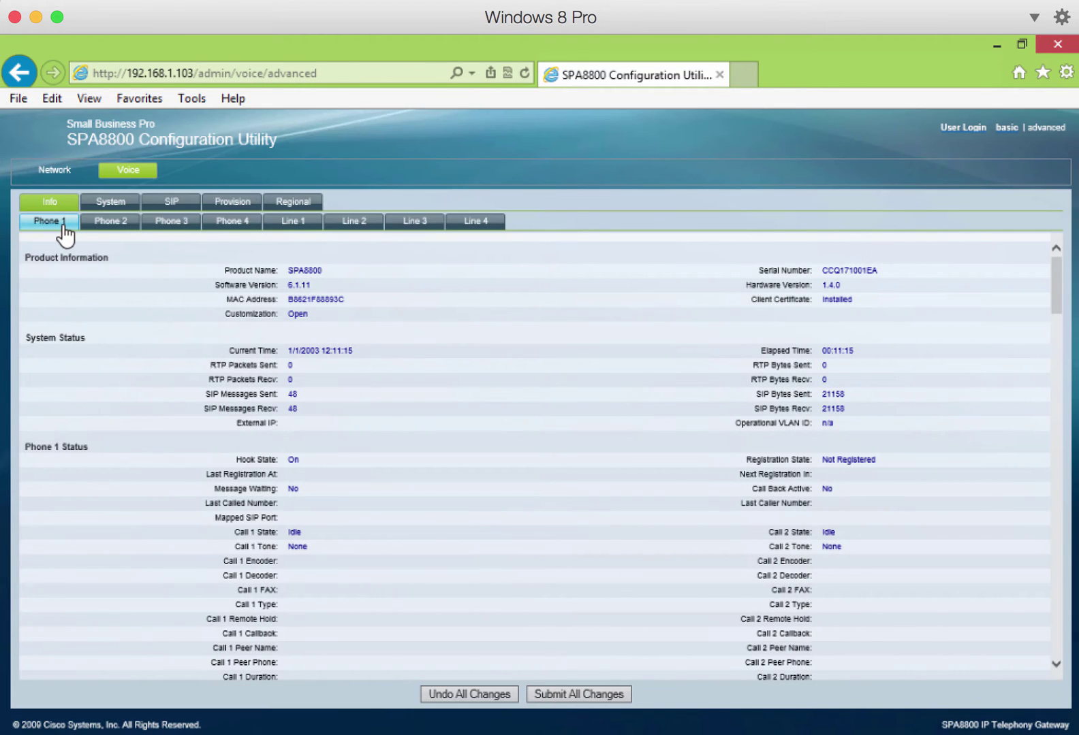
{"action": "left_click", "coordinate": [65, 235]}
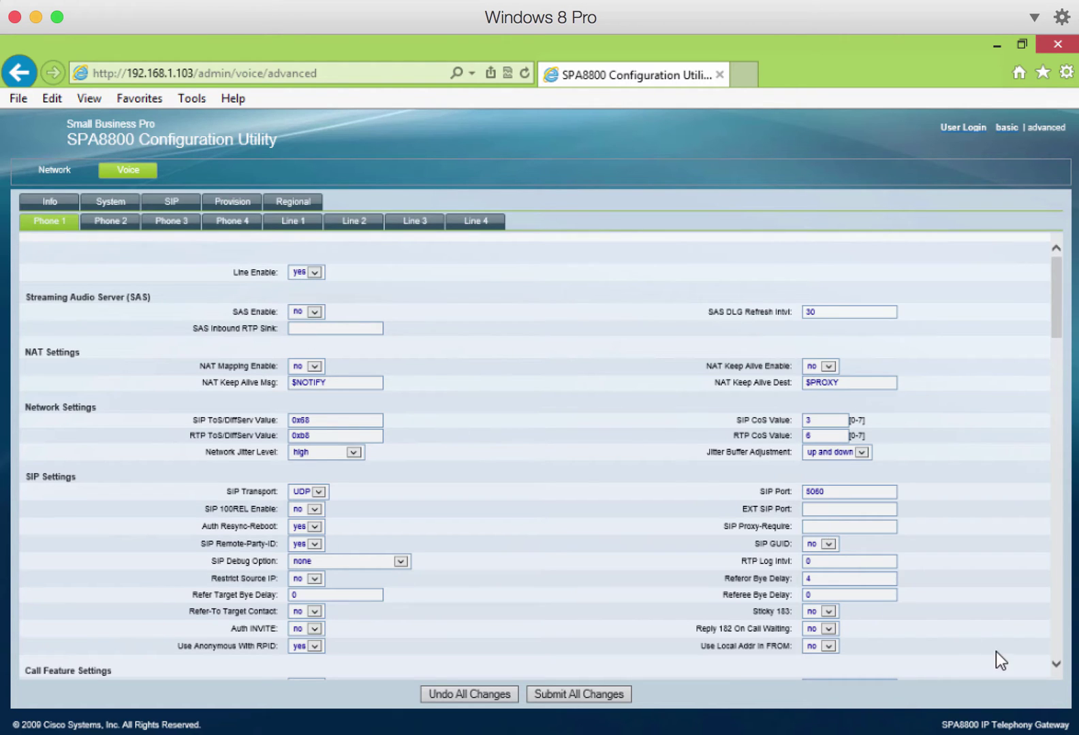
{"action": "left_click", "coordinate": [1055, 665]}
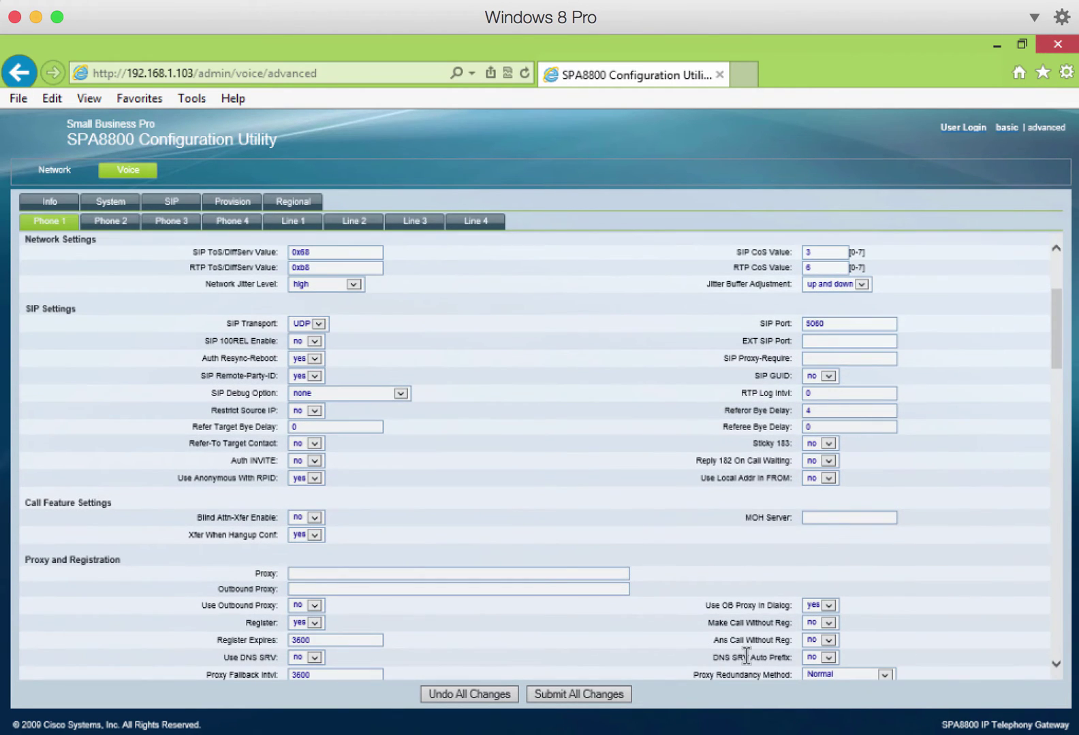
{"action": "left_click", "coordinate": [514, 574]}
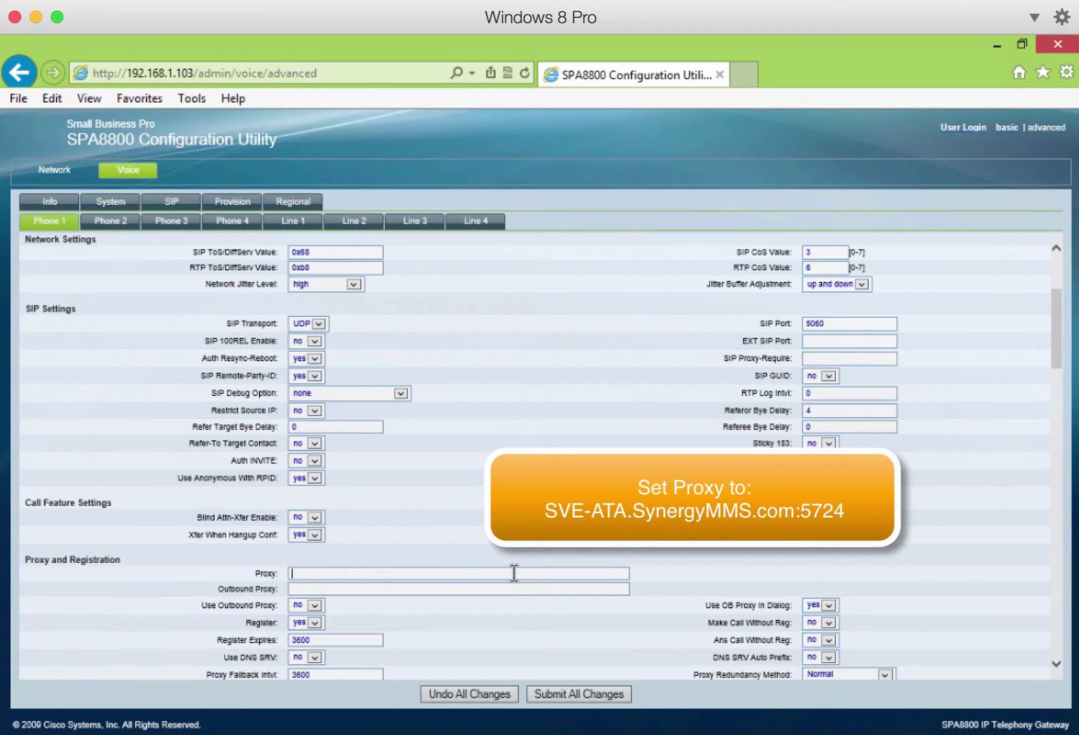
{"action": "type", "text": "sve-ata.synergymms.com:5724"}
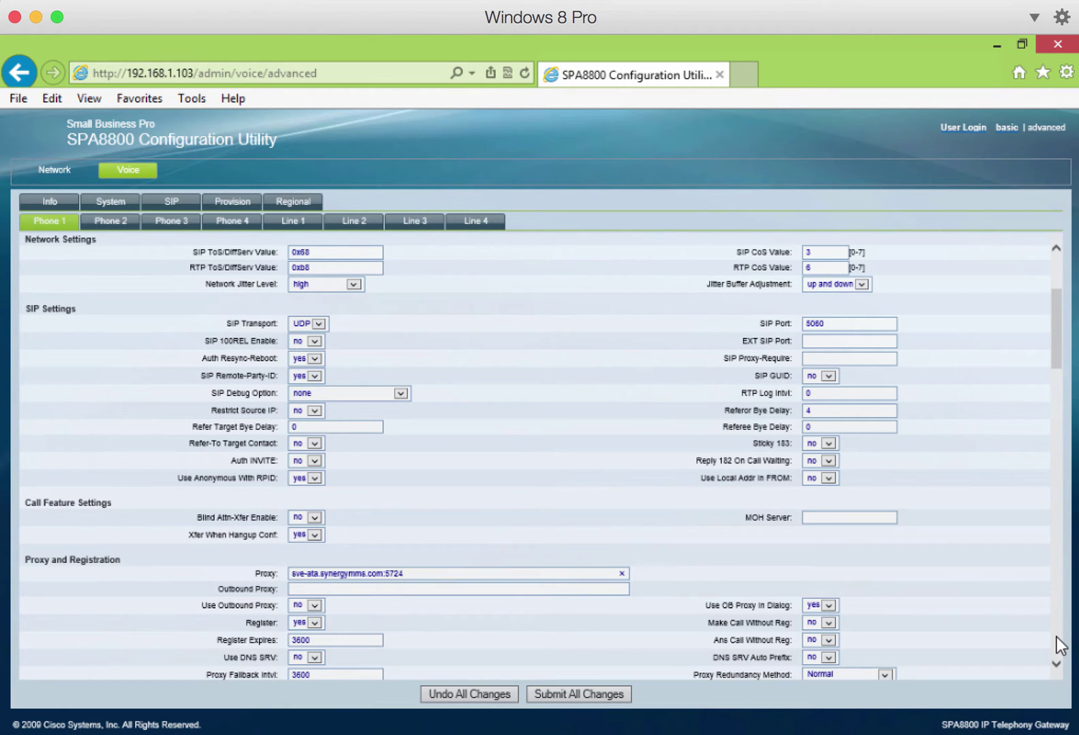
- In Phone 1's Subscriber Information, enter the account number as Display Name and User ID, plus the account password
{"action": "scroll", "coordinate": [1059, 669], "scroll_direction": "up", "scroll_amount": 2}
{"action": "scroll", "coordinate": [1058, 667], "scroll_direction": "down", "scroll_amount": 1}
{"action": "scroll", "coordinate": [1059, 670], "scroll_direction": "down", "scroll_amount": 3}
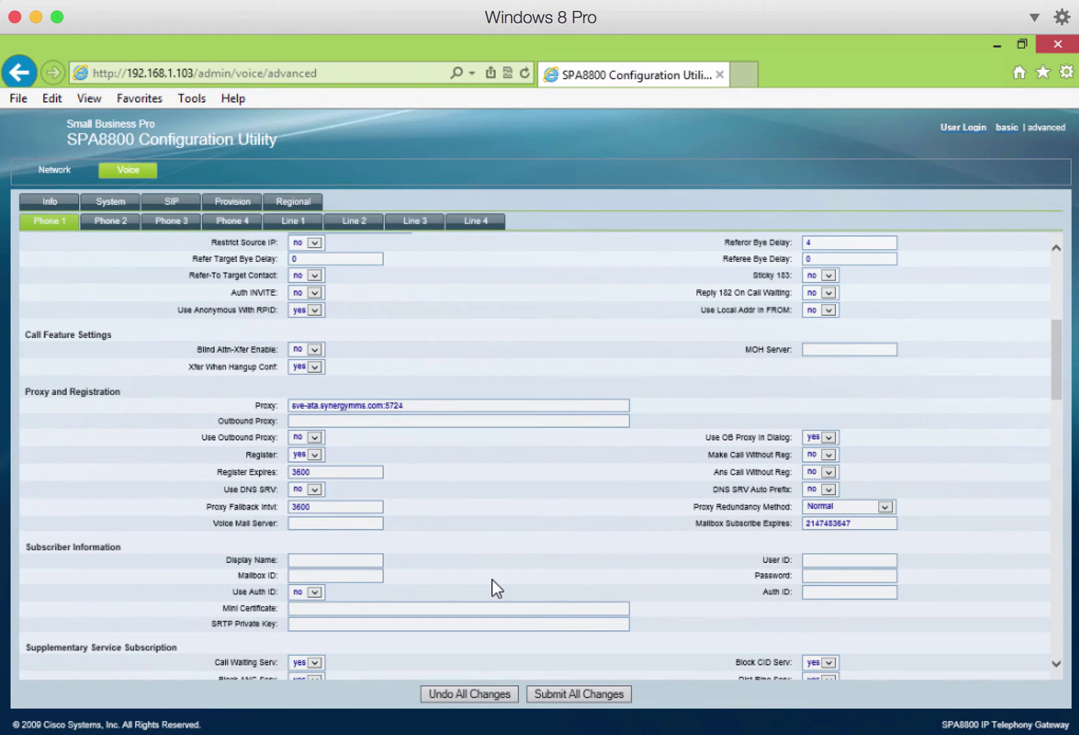
{"action": "left_click", "coordinate": [354, 561]}
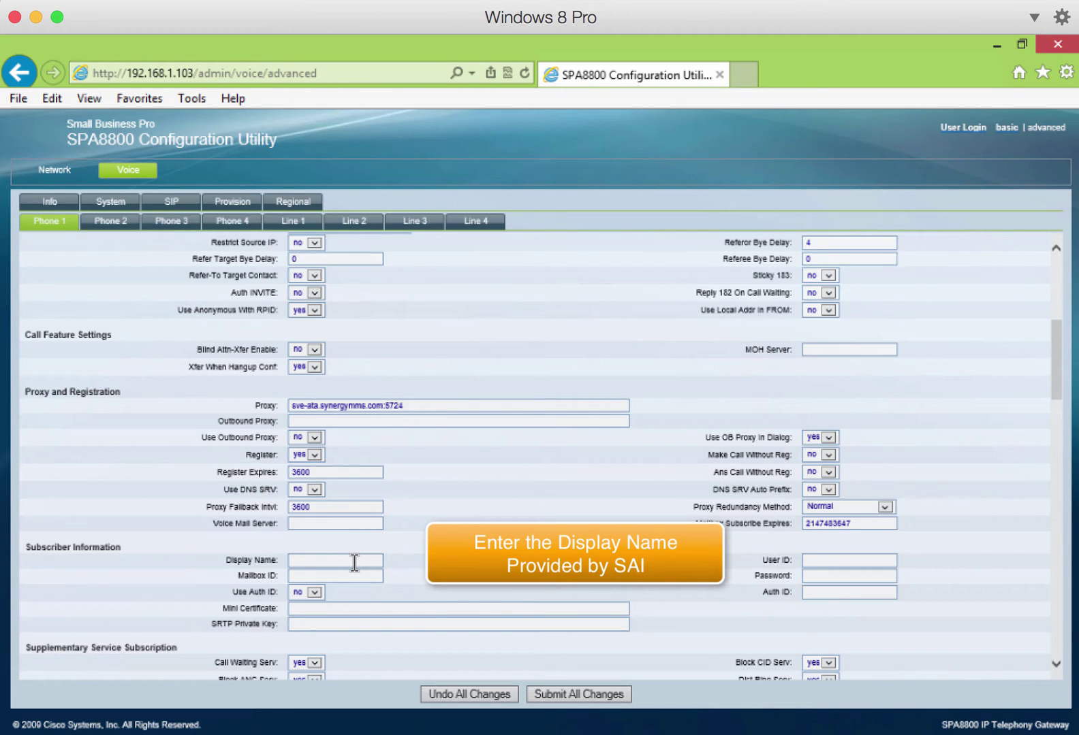
{"action": "left_click", "coordinate": [831, 562]}
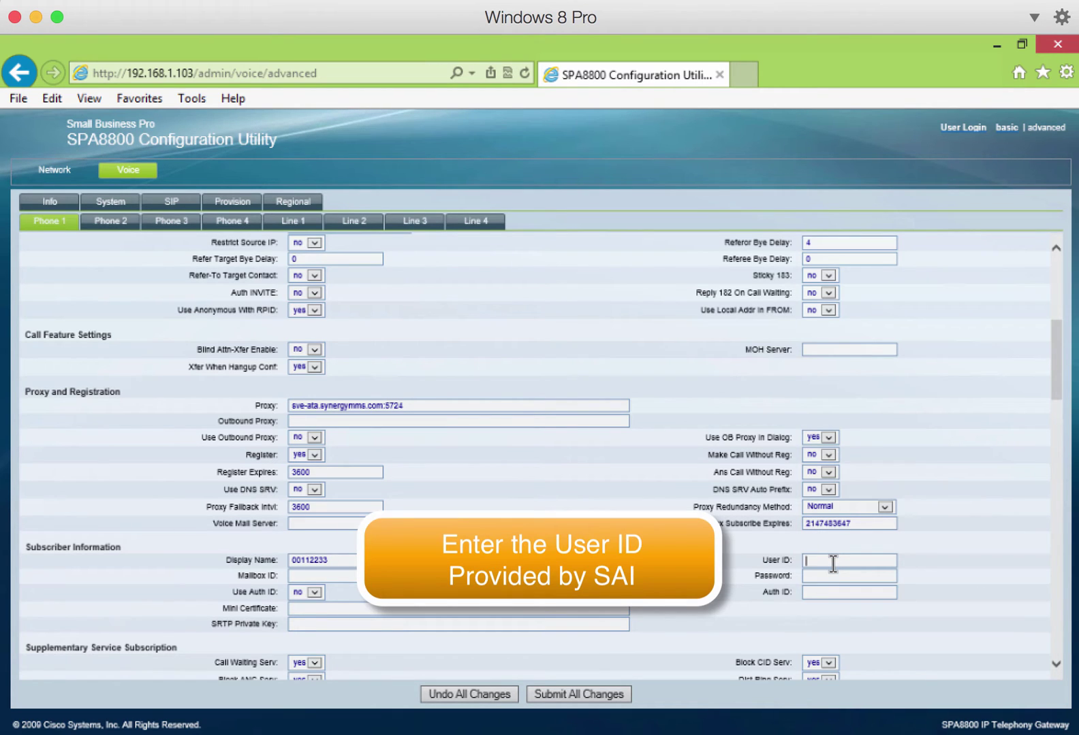
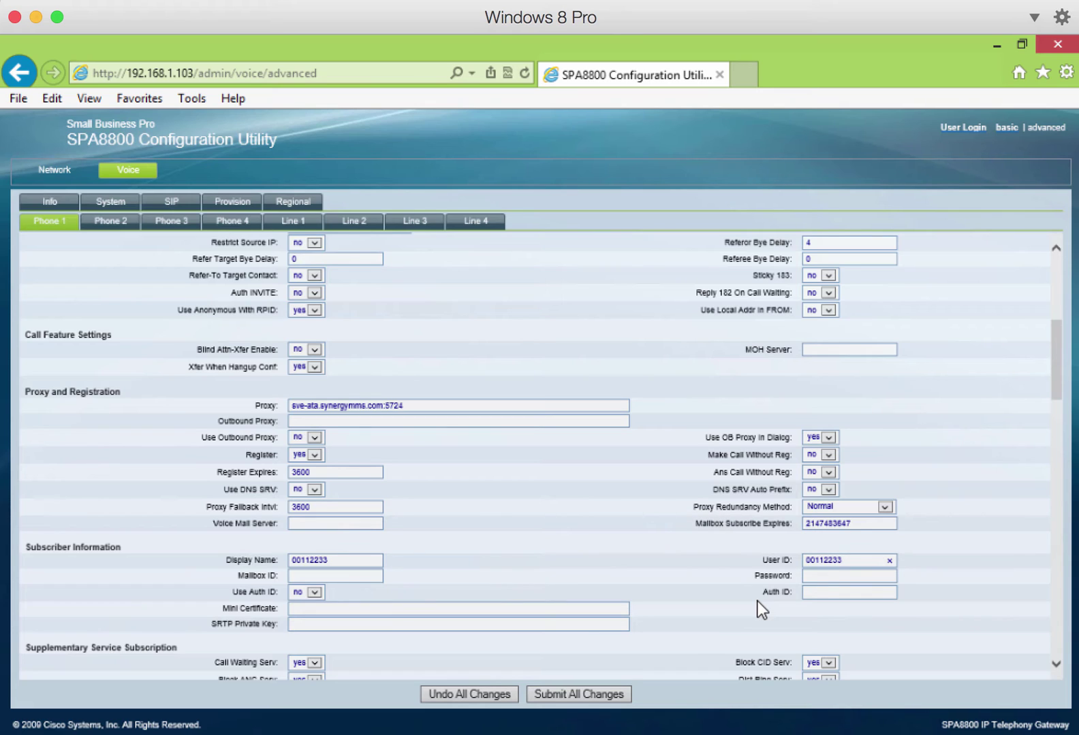
{"action": "left_click", "coordinate": [820, 579]}
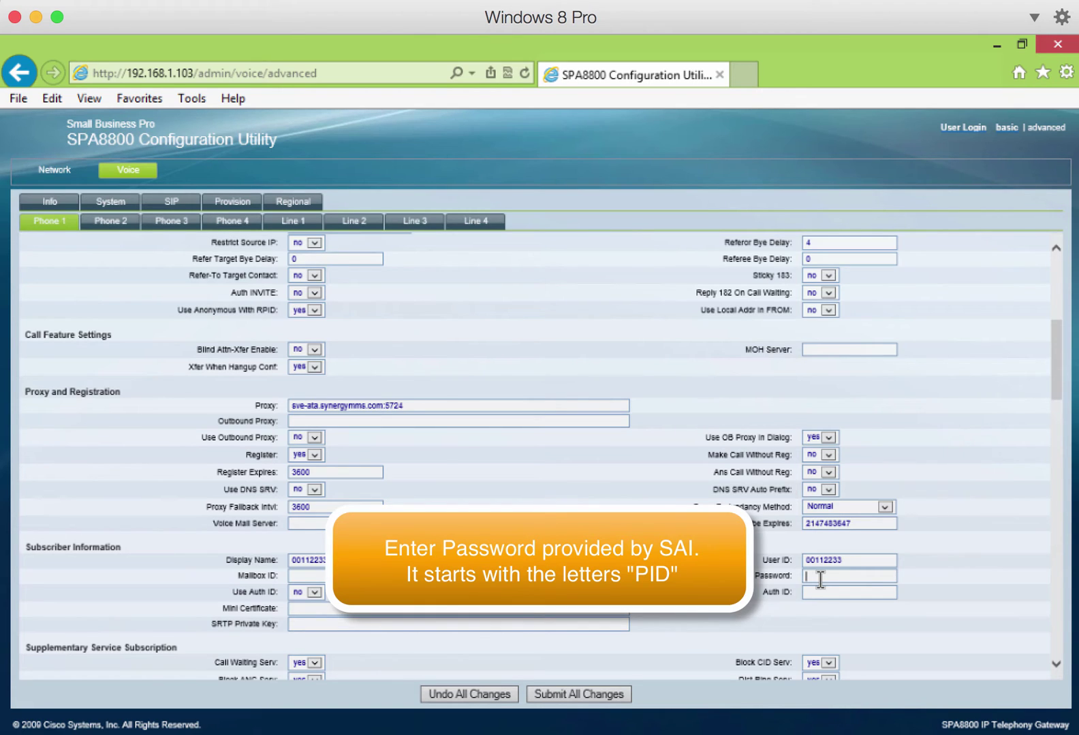
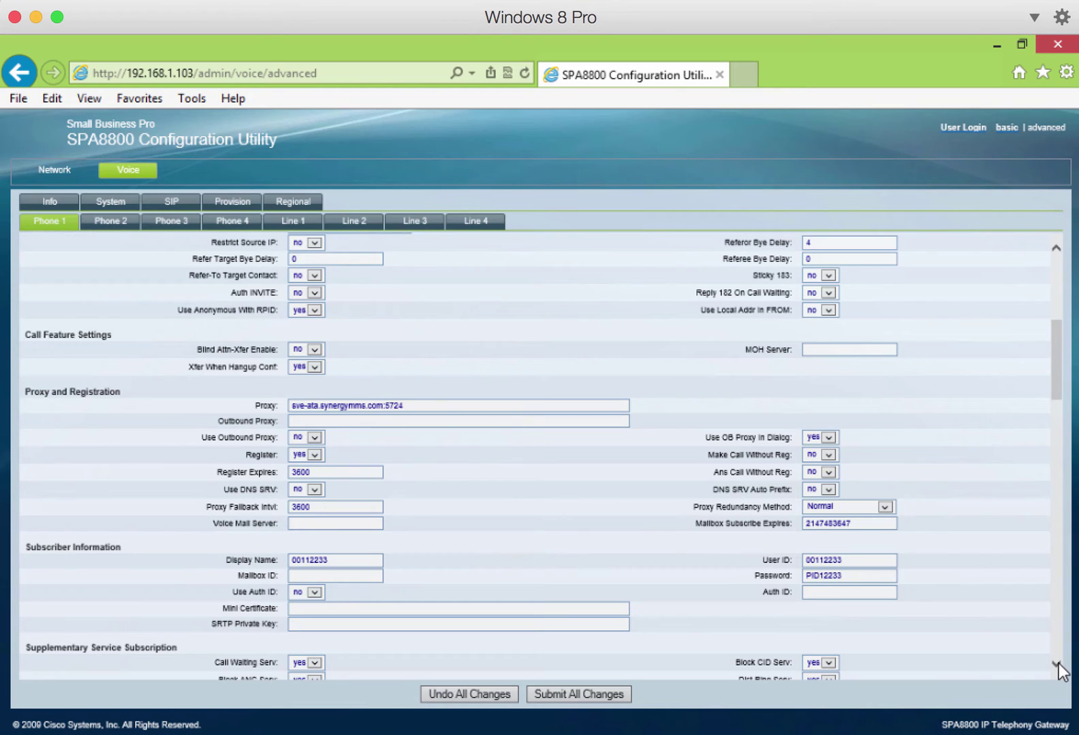
- Choose G729a as Phone 1's Preferred Codec under Audio Configuration
{"action": "scroll", "coordinate": [1057, 671], "scroll_direction": "up", "scroll_amount": 5}
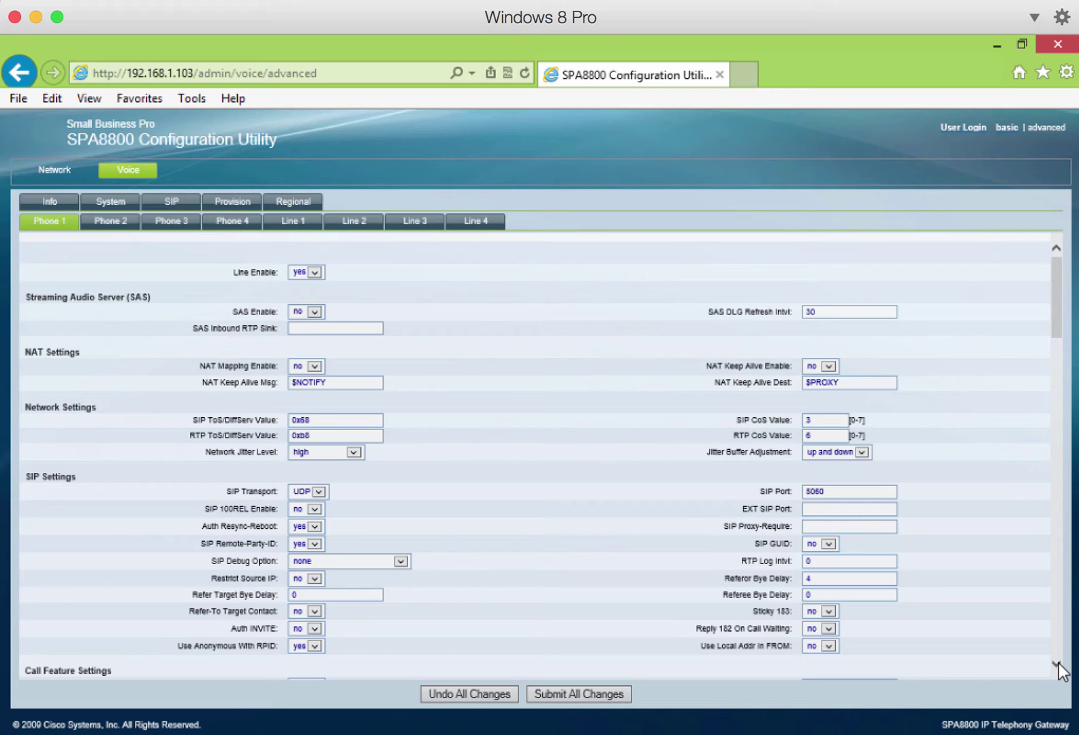
{"action": "scroll", "coordinate": [1059, 671], "scroll_direction": "down", "scroll_amount": 5}
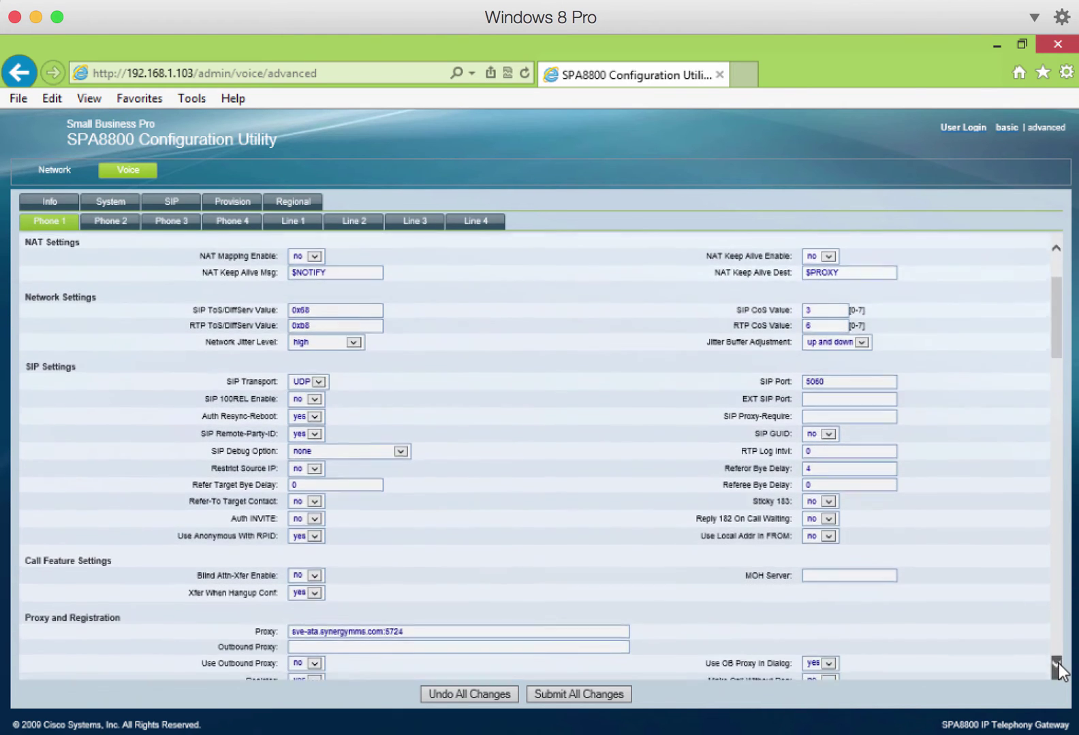
{"action": "scroll", "coordinate": [1058, 670], "scroll_direction": "down", "scroll_amount": 5}
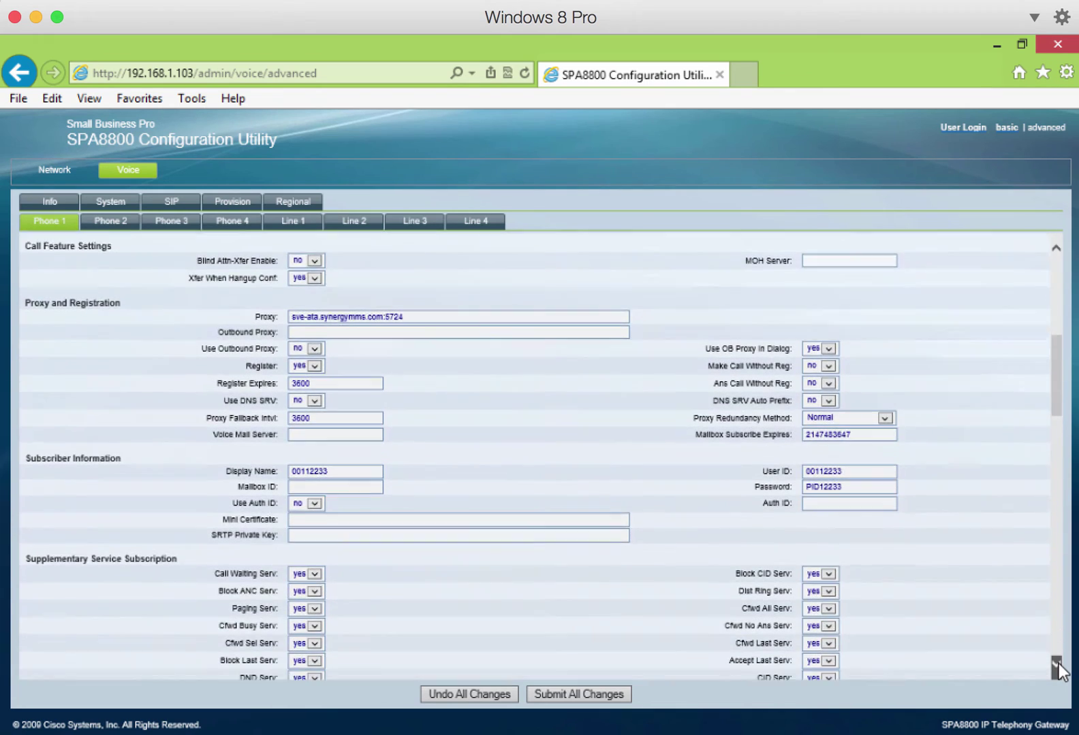
{"action": "scroll", "coordinate": [1059, 671], "scroll_direction": "down", "scroll_amount": 5}
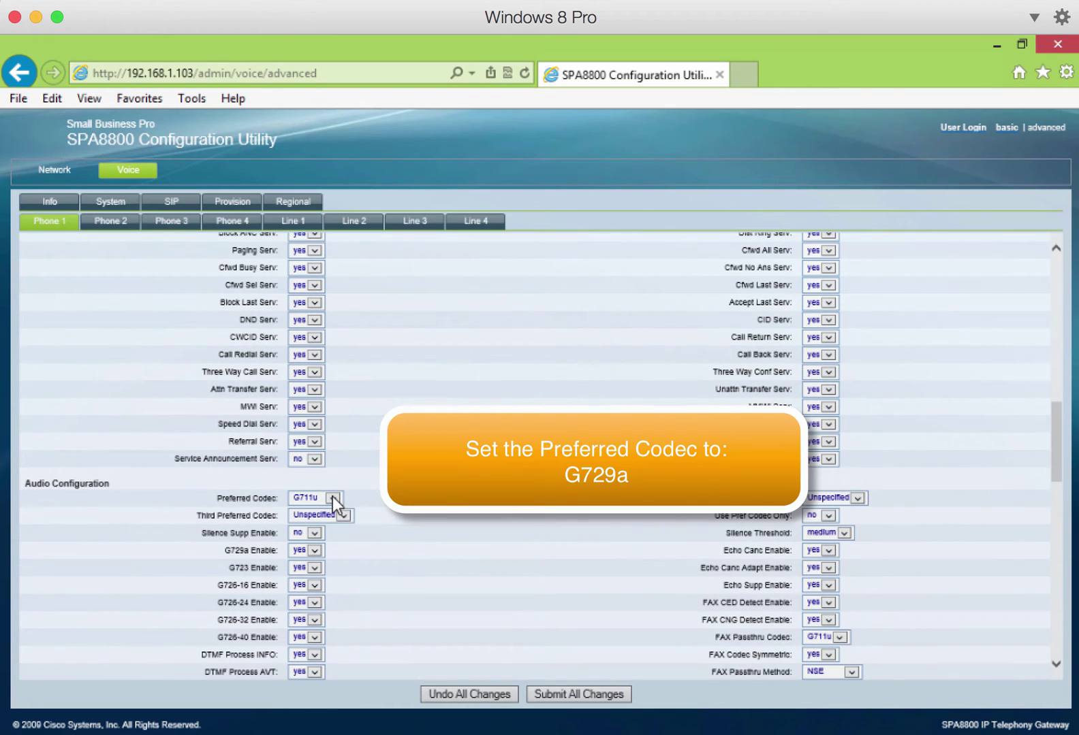
{"action": "left_click", "coordinate": [332, 498]}
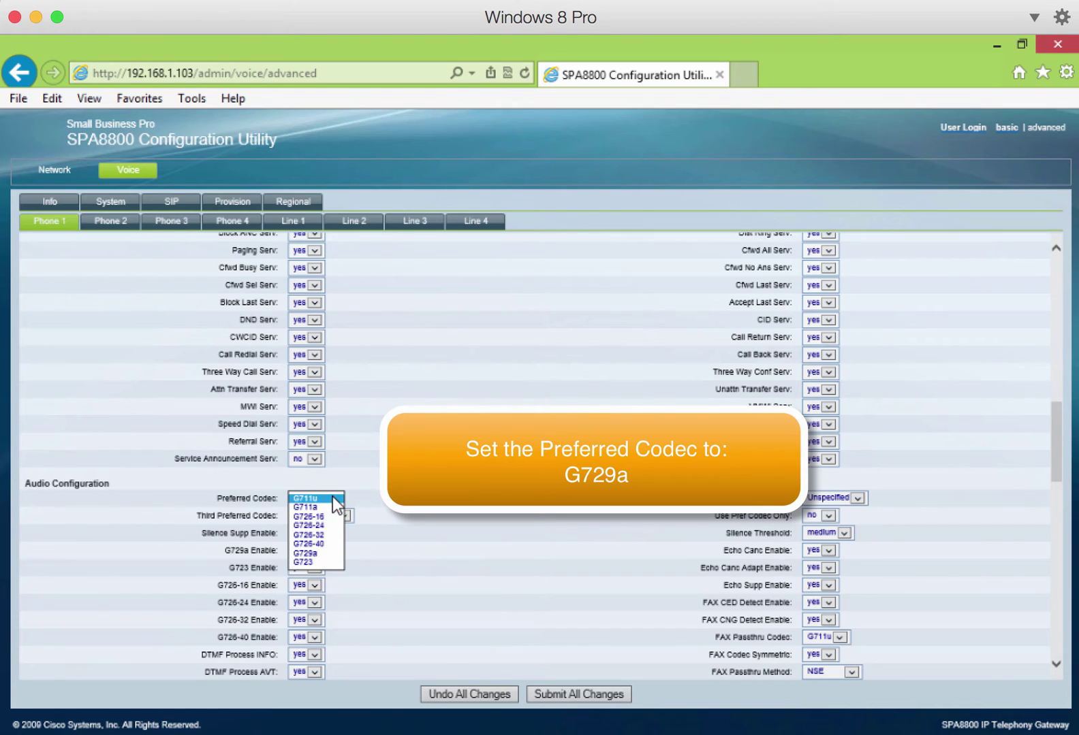
{"action": "left_click", "coordinate": [329, 552]}
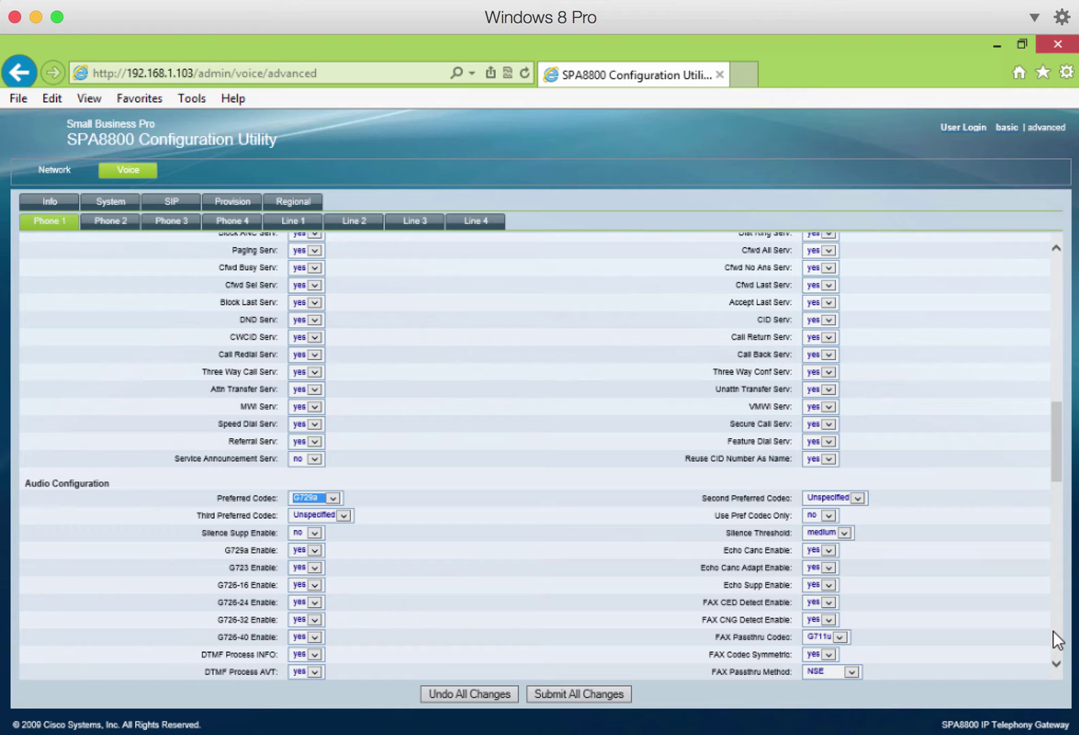
- Replace Phone 1's existing long dial plan with (724)
{"action": "left_click", "coordinate": [1056, 664]}
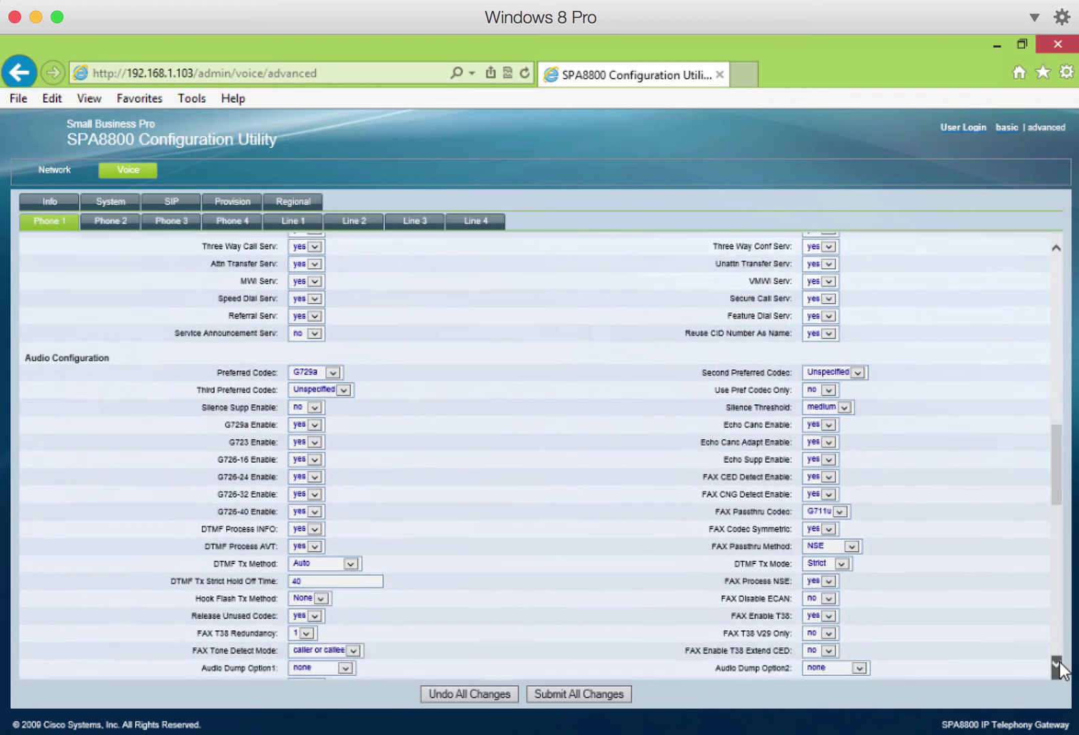
{"action": "left_click", "coordinate": [1056, 665]}
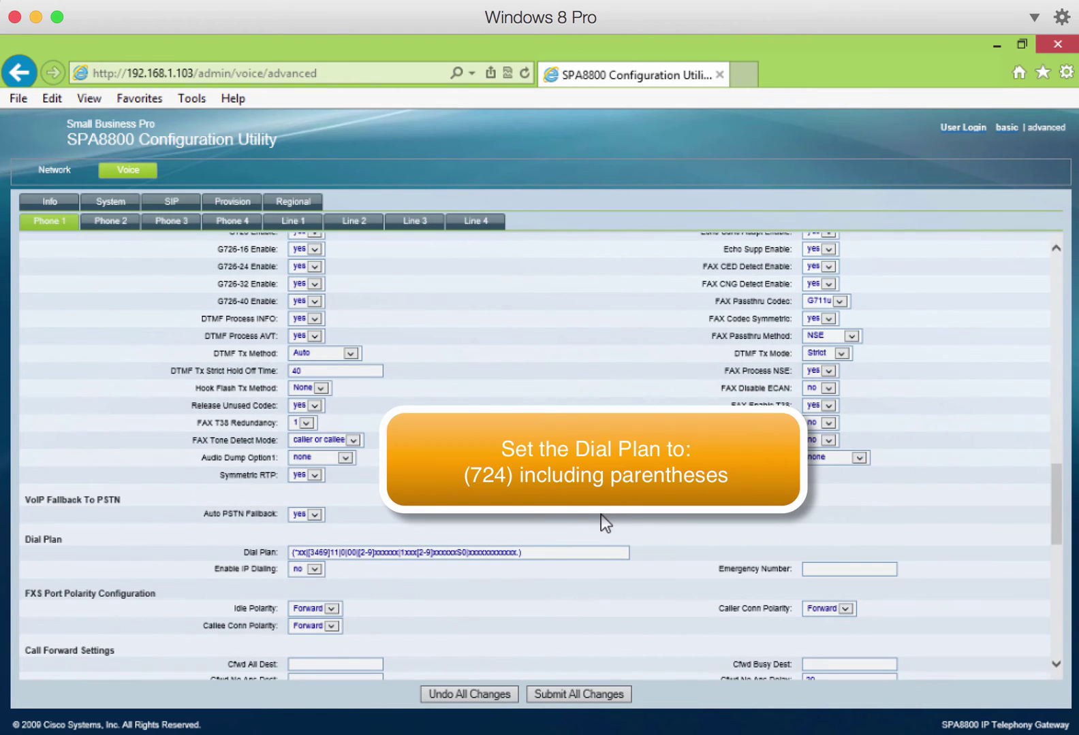
{"action": "left_click_drag", "start_coordinate": [538, 552], "coordinate": [301, 509]}
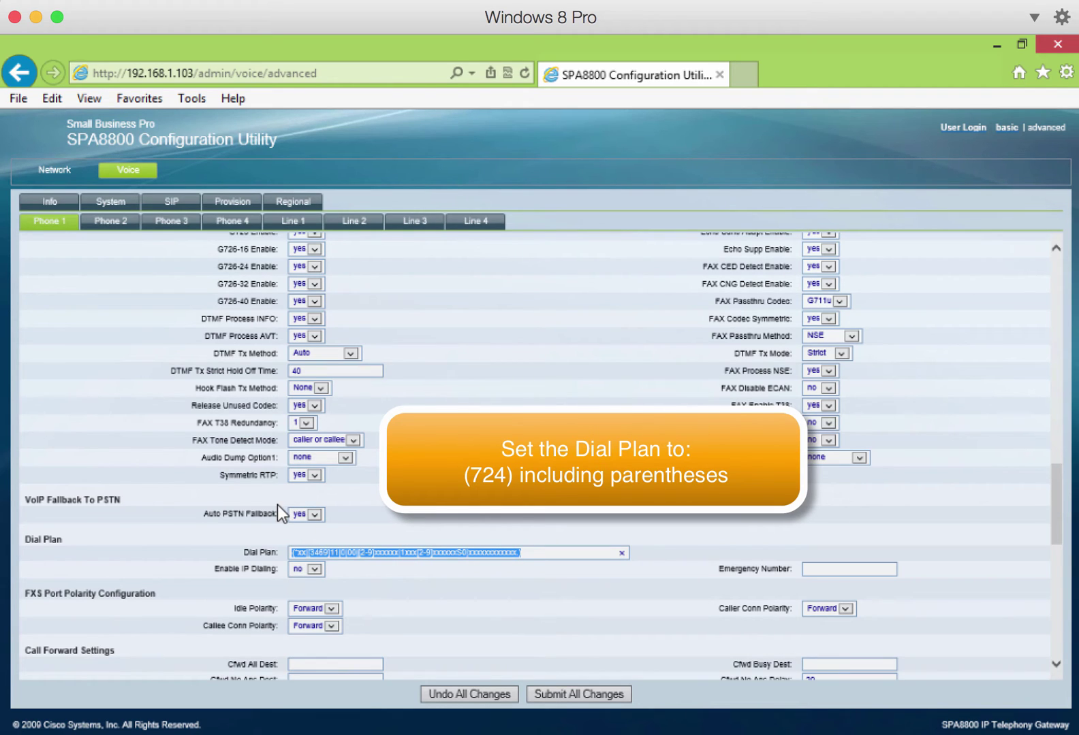
{"action": "type", "text": "("}
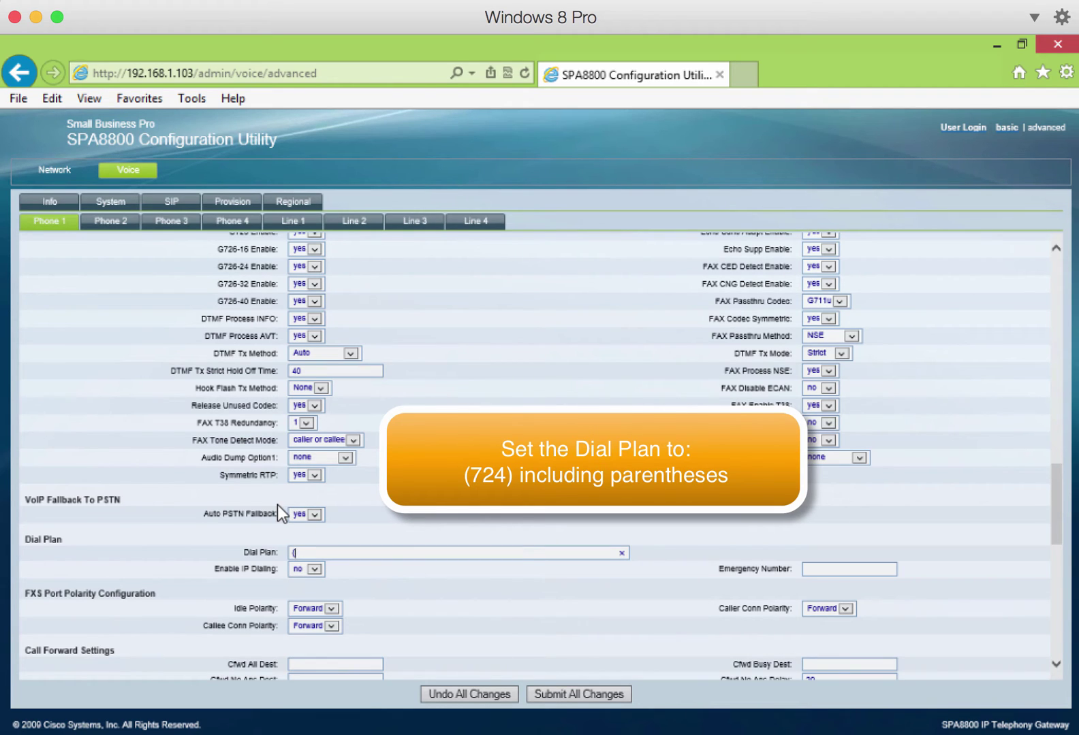
{"action": "type", "text": "724)"}
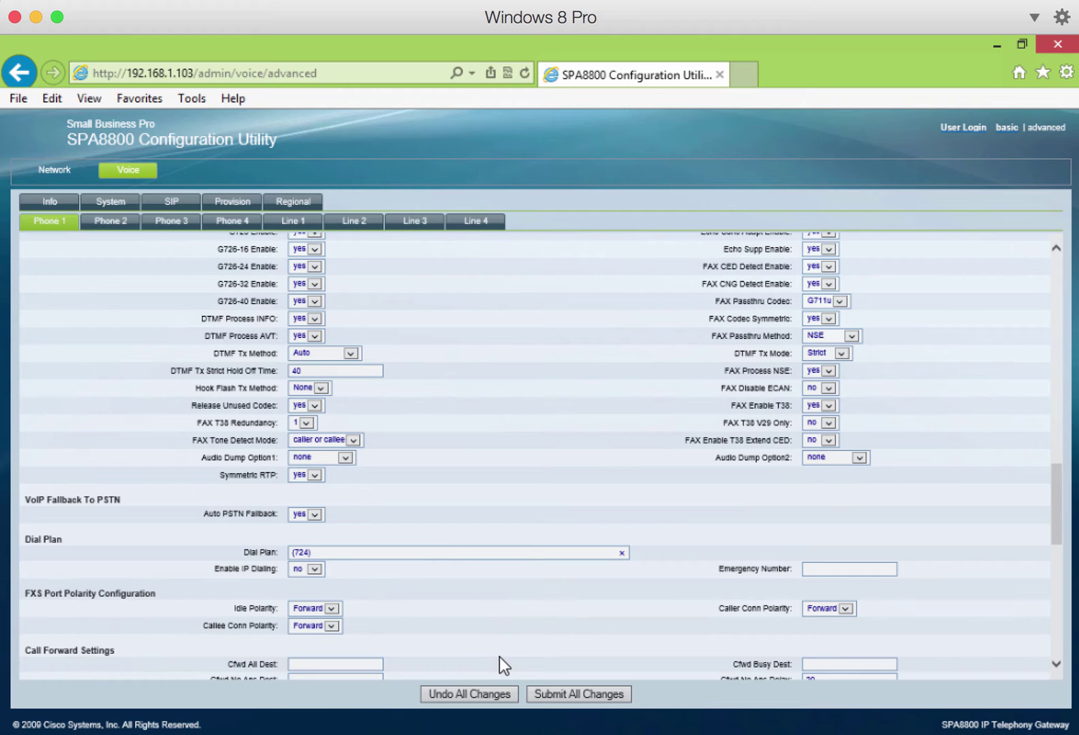
- Set Line Enable to no on Phone 2, Phone 3 and Phone 4
{"action": "left_click", "coordinate": [112, 225]}
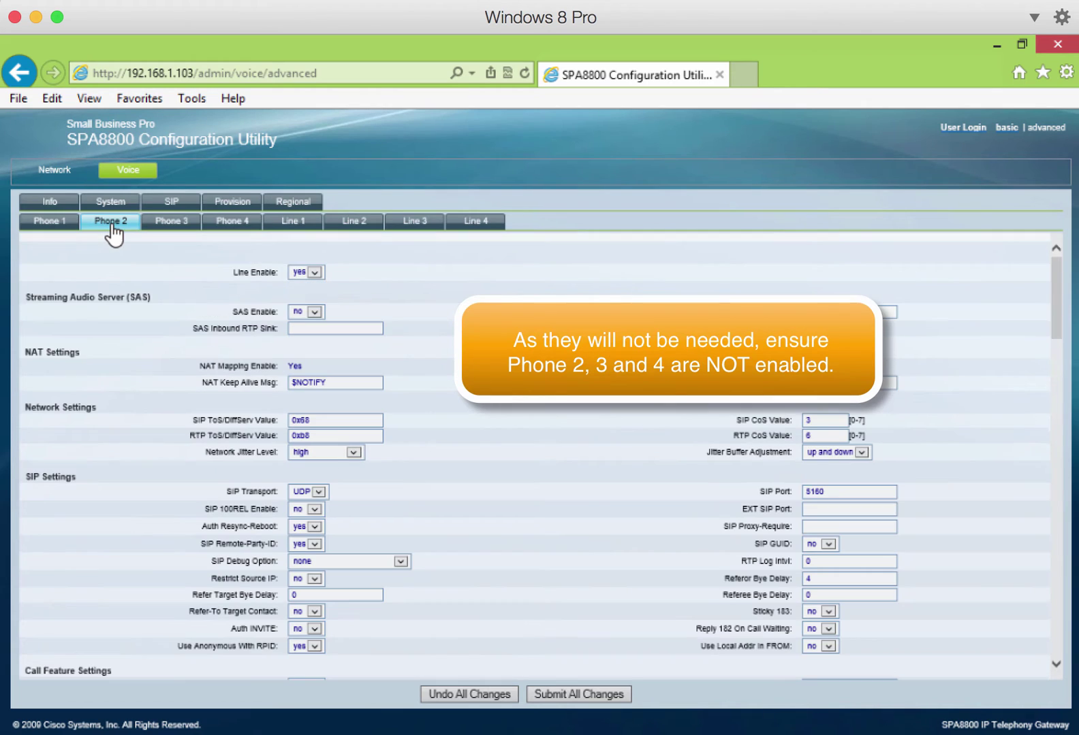
{"action": "left_click", "coordinate": [314, 273]}
{"action": "left_click", "coordinate": [179, 224]}
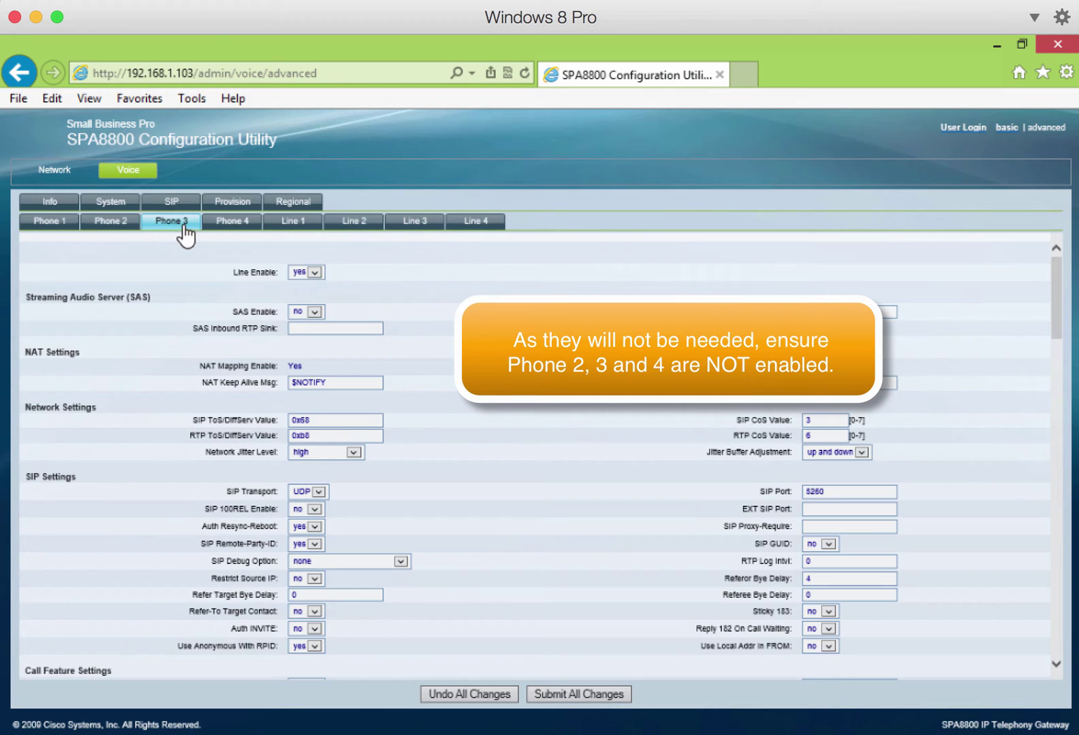
{"action": "left_click", "coordinate": [312, 273]}
{"action": "left_click", "coordinate": [310, 279]}
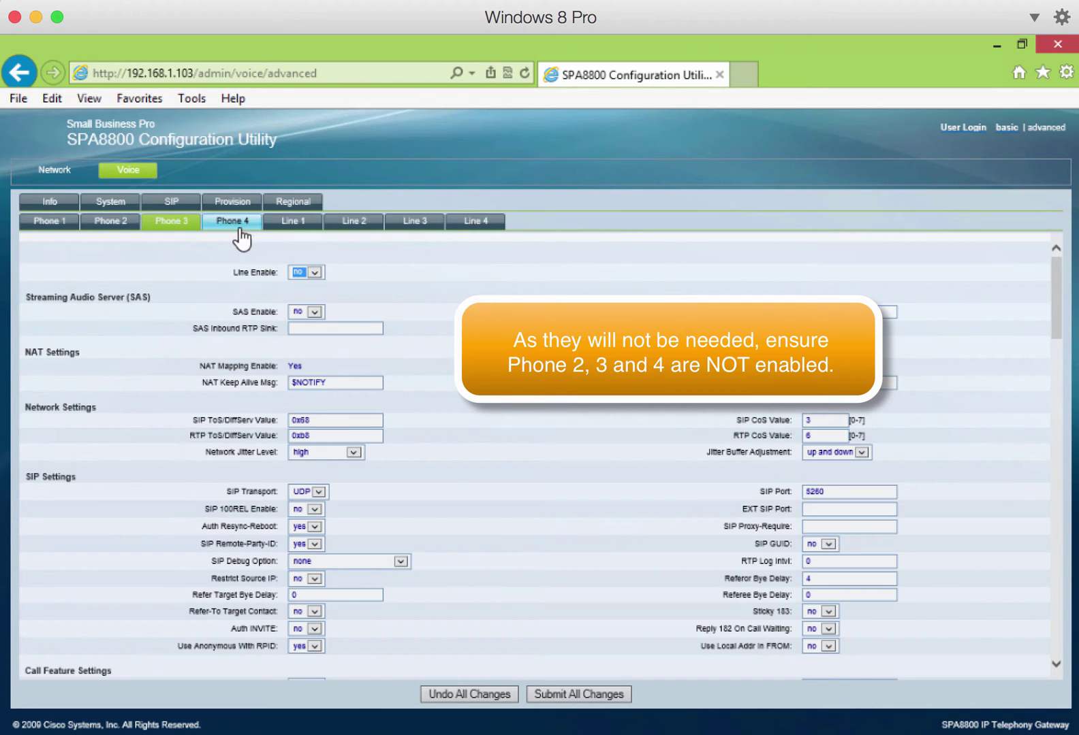
{"action": "left_click", "coordinate": [234, 222]}
{"action": "left_click", "coordinate": [314, 273]}
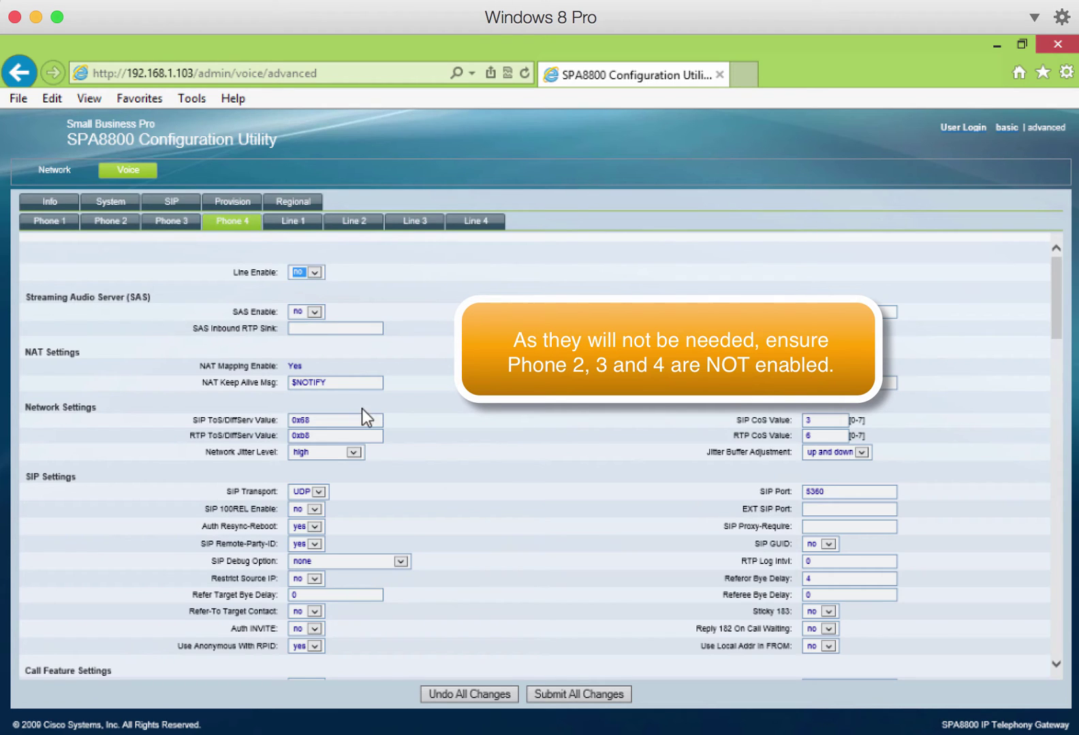
- Submit all pending phone changes to the gateway
{"action": "left_click", "coordinate": [580, 694]}
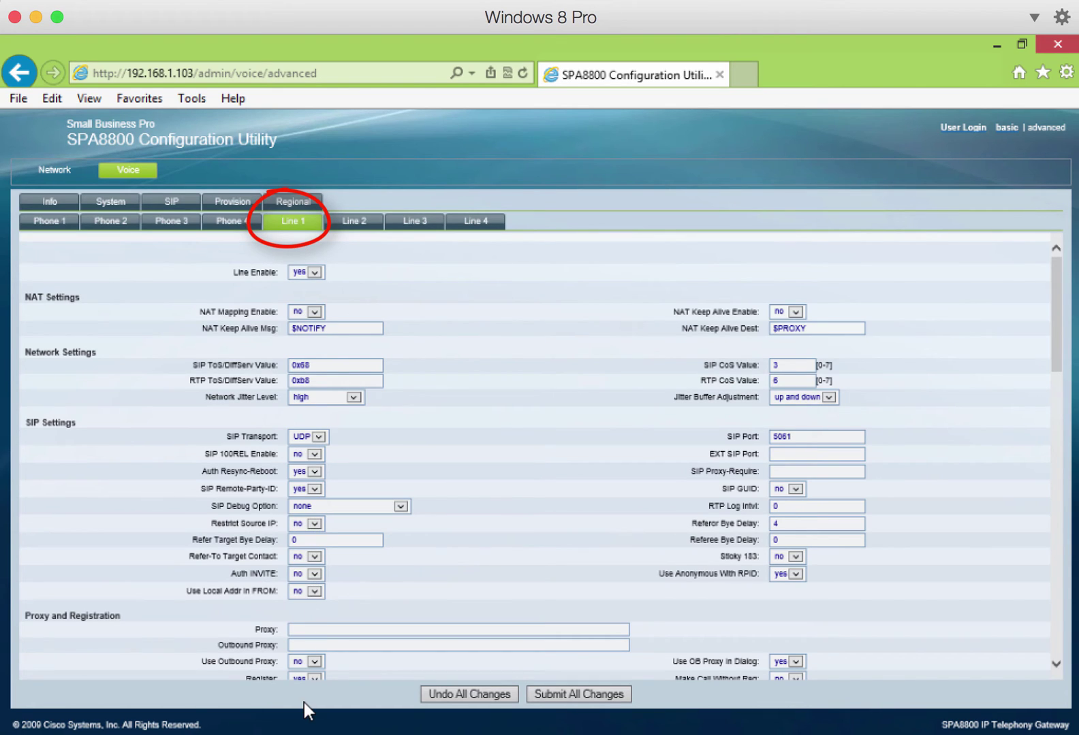
- Enter sve-ata.synergymms.com:5724 as Line 1's Proxy under Proxy and Registration
{"action": "left_click", "coordinate": [328, 630]}
{"action": "type", "text": "sve"}
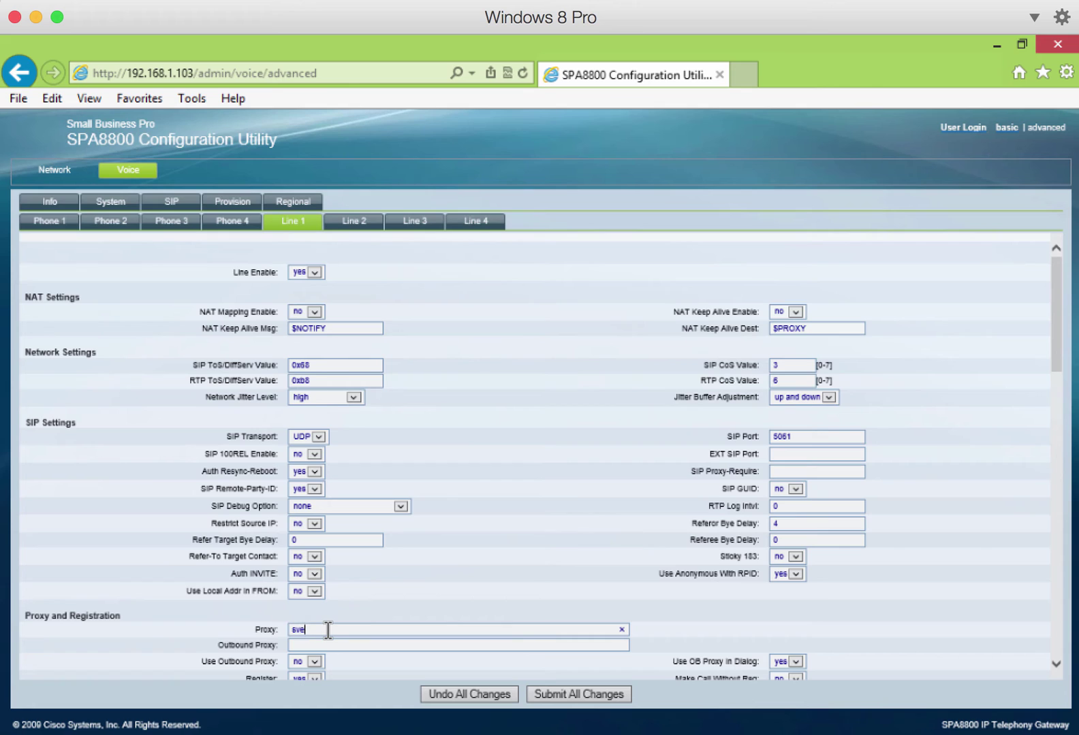
{"action": "type", "text": "-ata"}
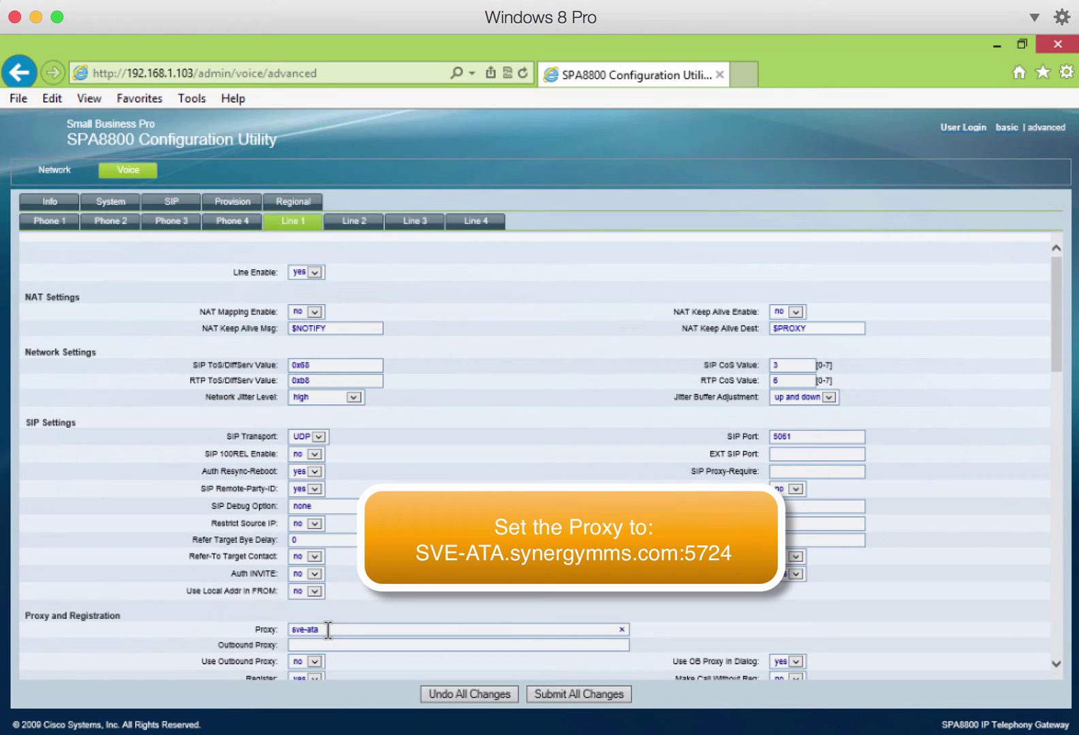
{"action": "type", "text": ".synergymms.com:5724"}
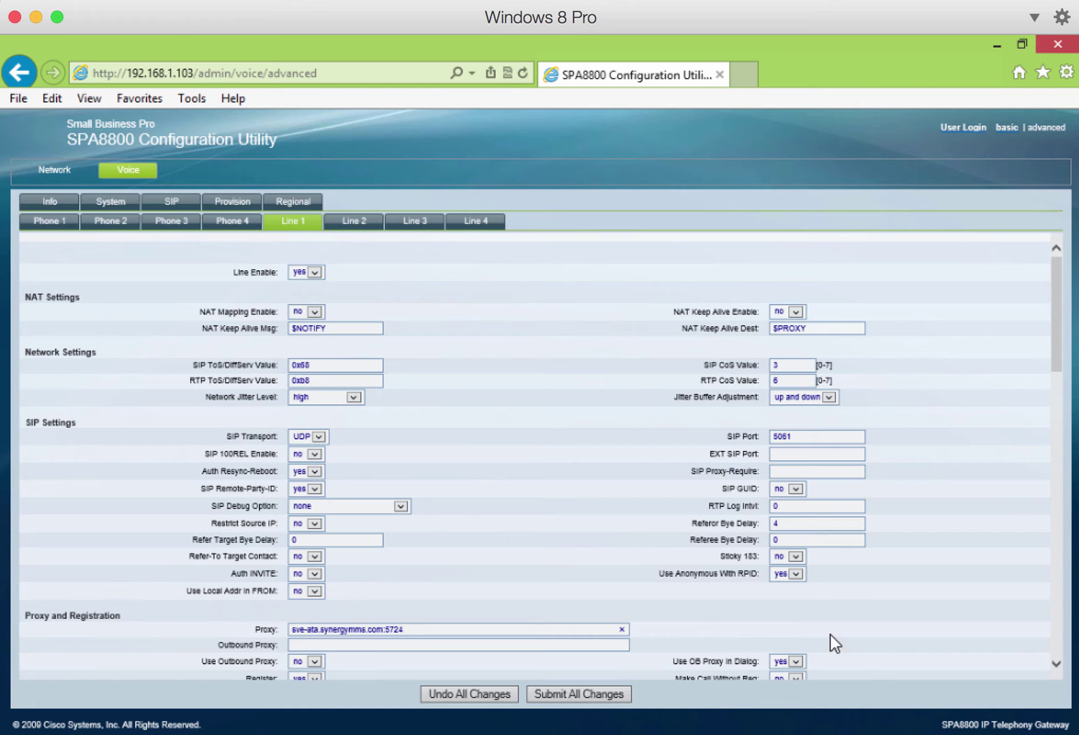
{"action": "left_click", "coordinate": [1056, 666]}
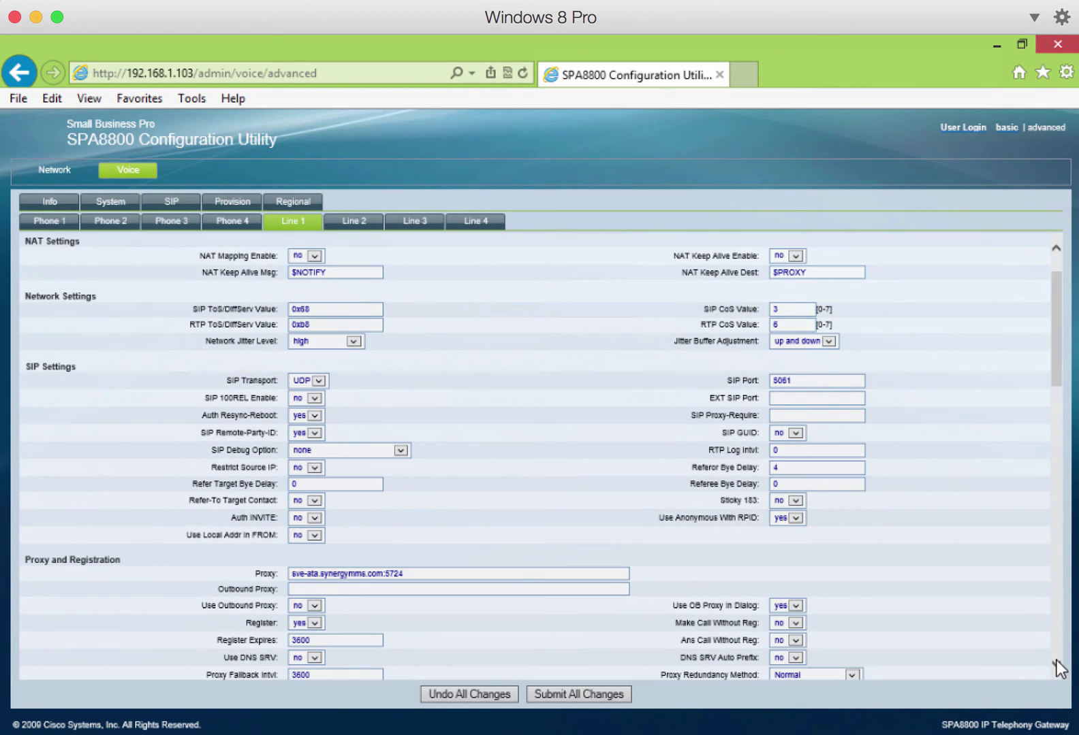
- Fill in Line 1's Display Name and User ID with the account number, plus the account password
{"action": "left_click", "coordinate": [1056, 666]}
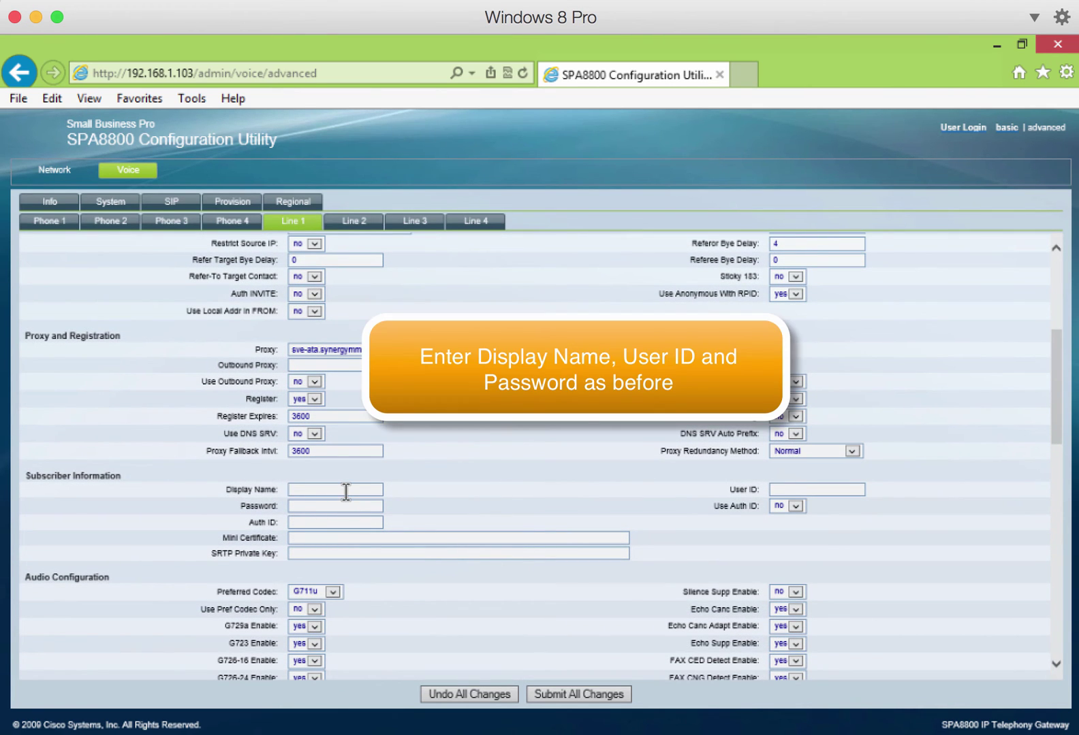
{"action": "key", "text": "Tab"}
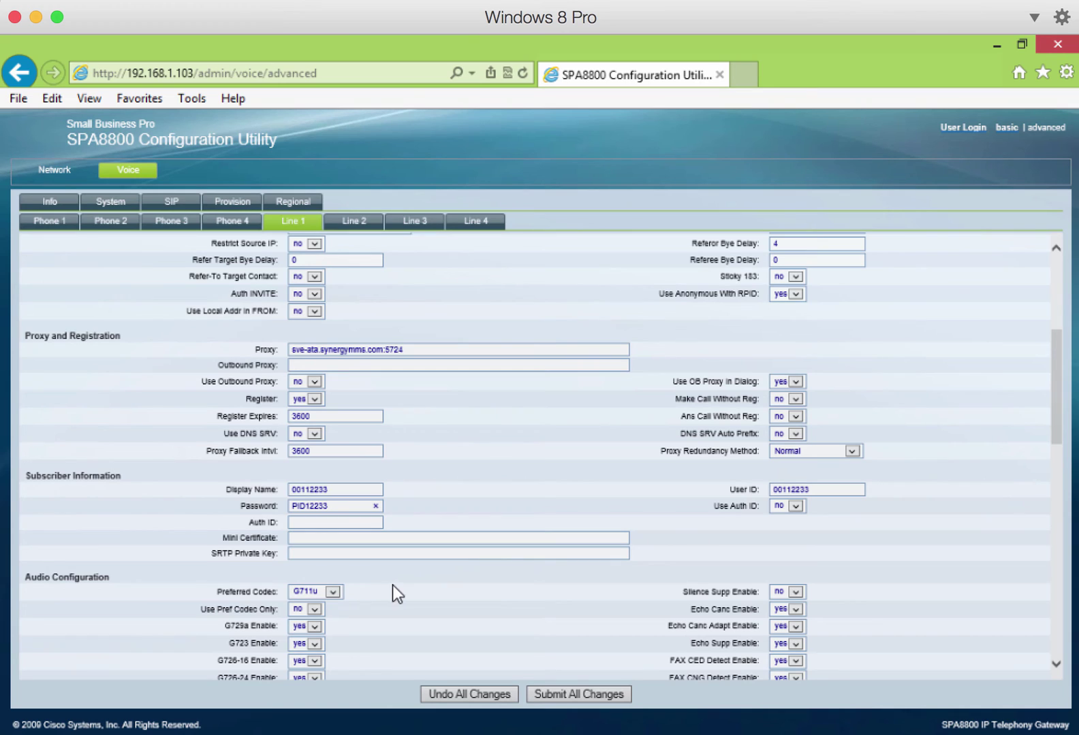
- Choose G729a as Line 1's Preferred Codec
{"action": "left_click", "coordinate": [332, 592]}
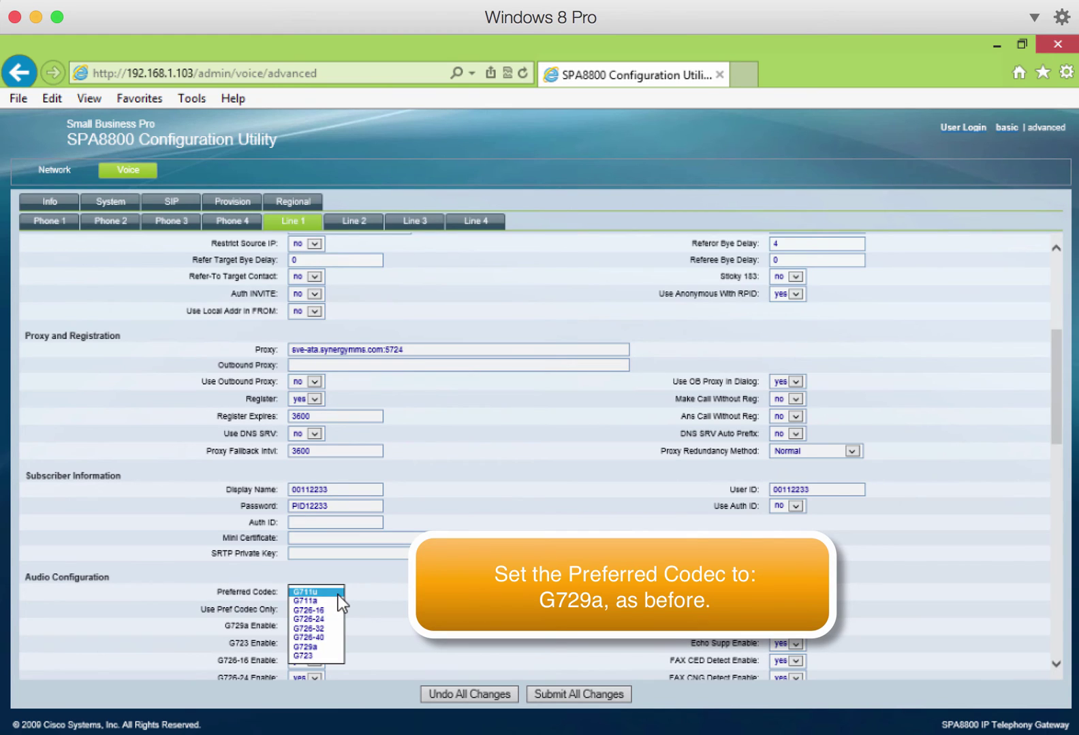
{"action": "left_click", "coordinate": [324, 646]}
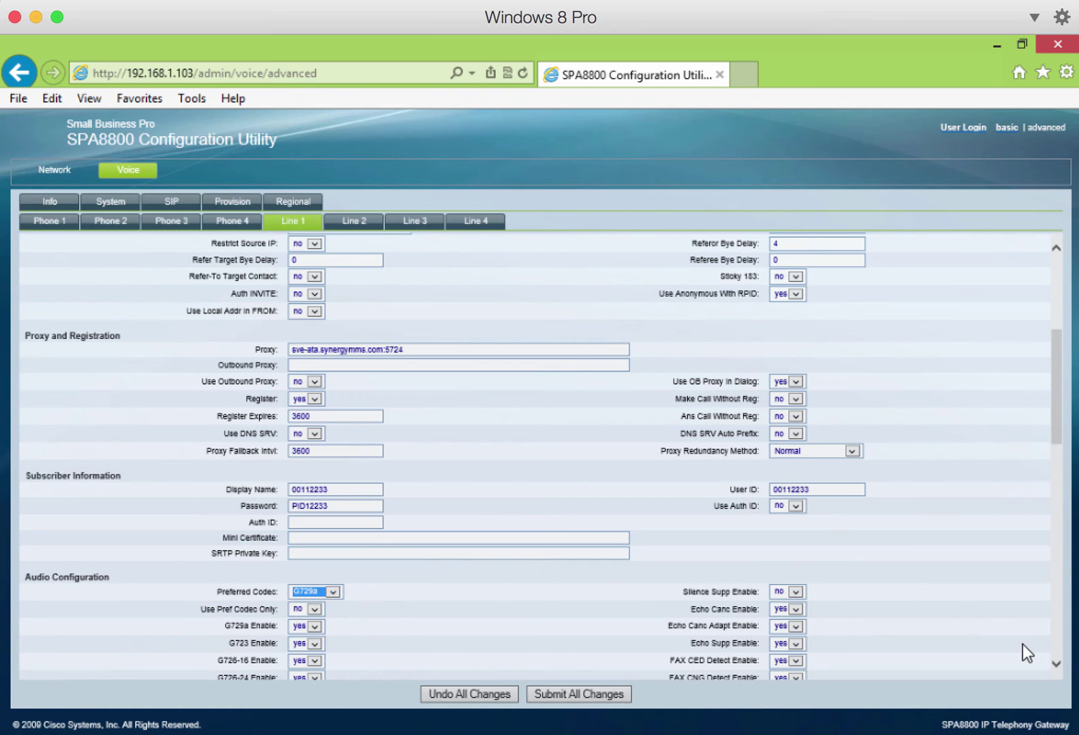
{"action": "left_click", "coordinate": [1056, 666]}
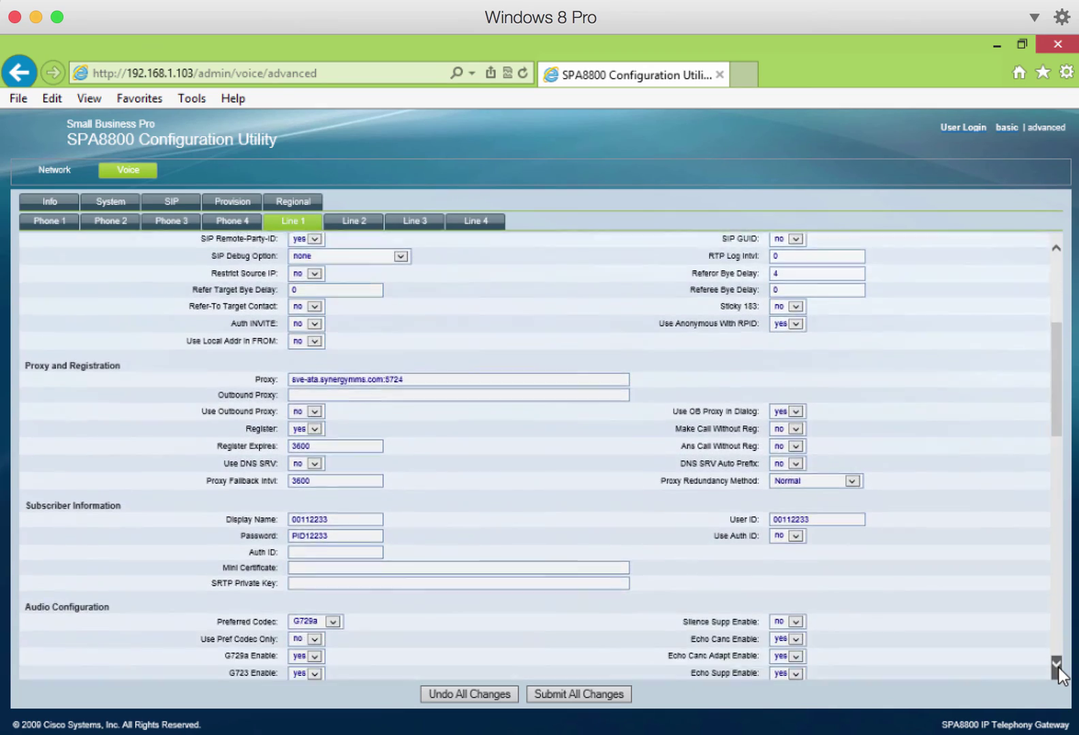
- Replace Line 1's old Dial Plan 1 value (xx.) with <:101>S0
{"action": "left_click_drag", "start_coordinate": [1057, 675], "coordinate": [1057, 674]}
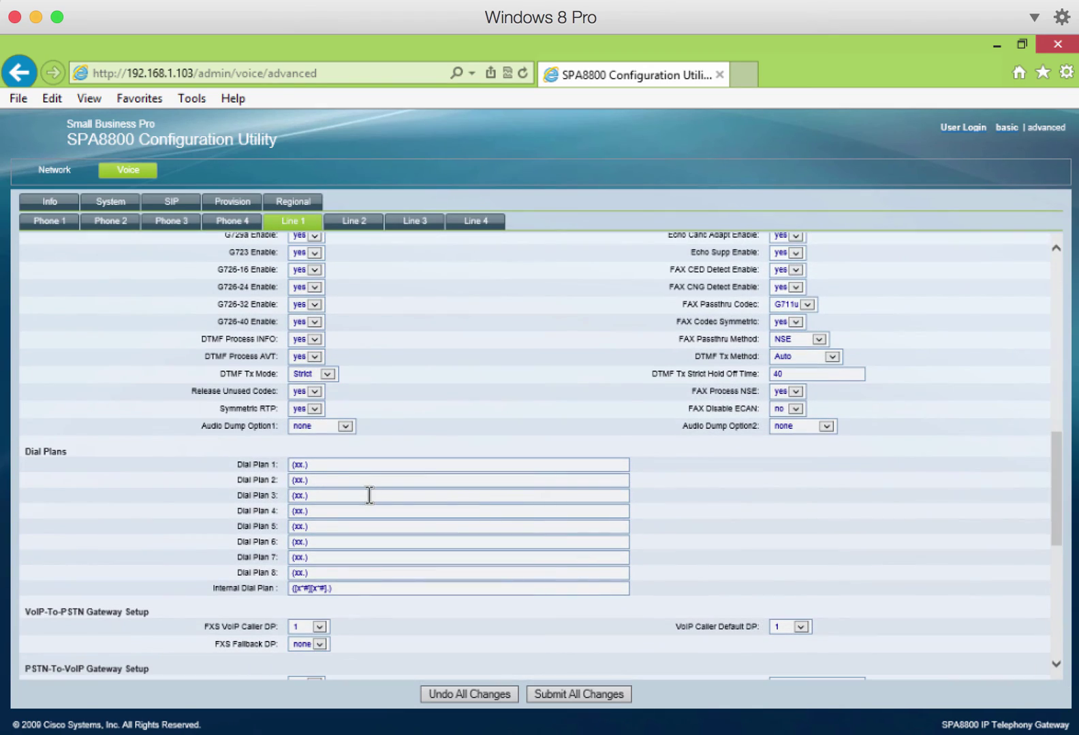
{"action": "left_click_drag", "start_coordinate": [315, 462], "coordinate": [269, 472]}
{"action": "key", "text": "BackSpace"}
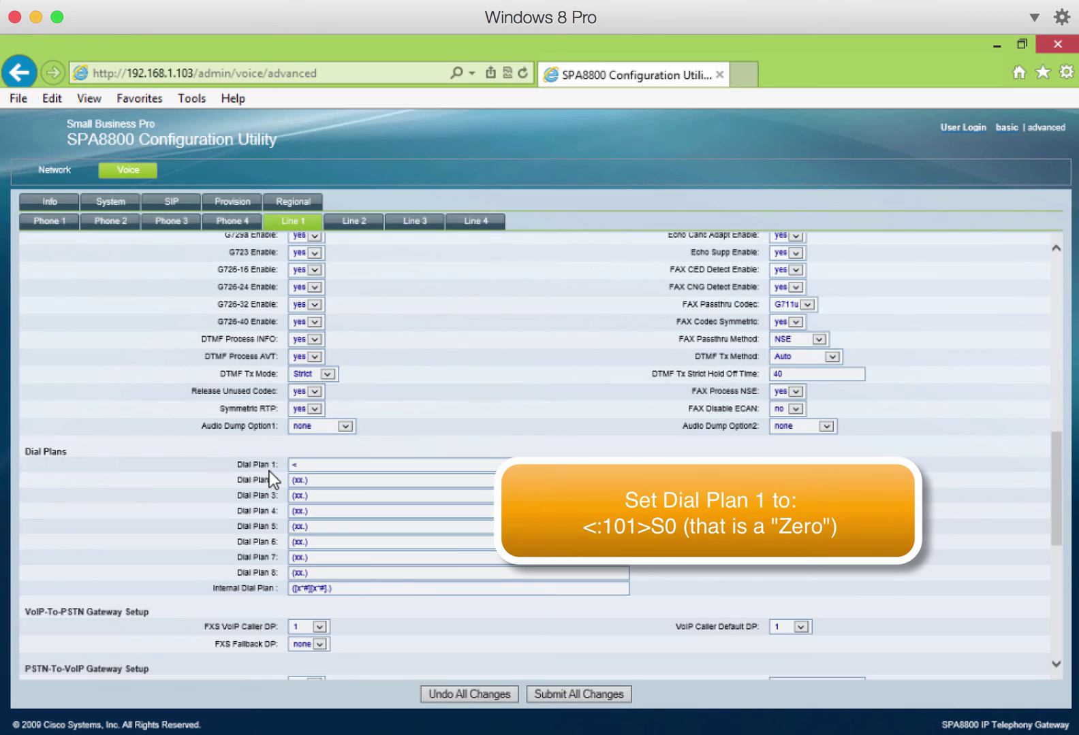
{"action": "type", "text": ":101>S0"}
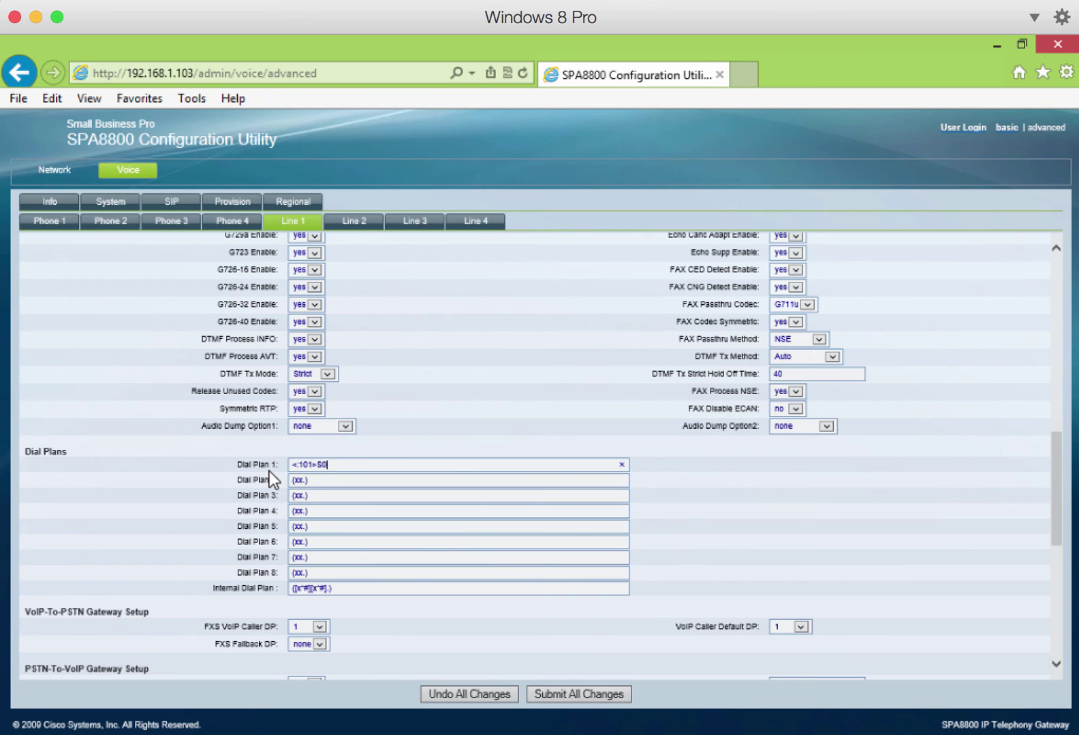
{"action": "left_click", "coordinate": [1054, 480]}
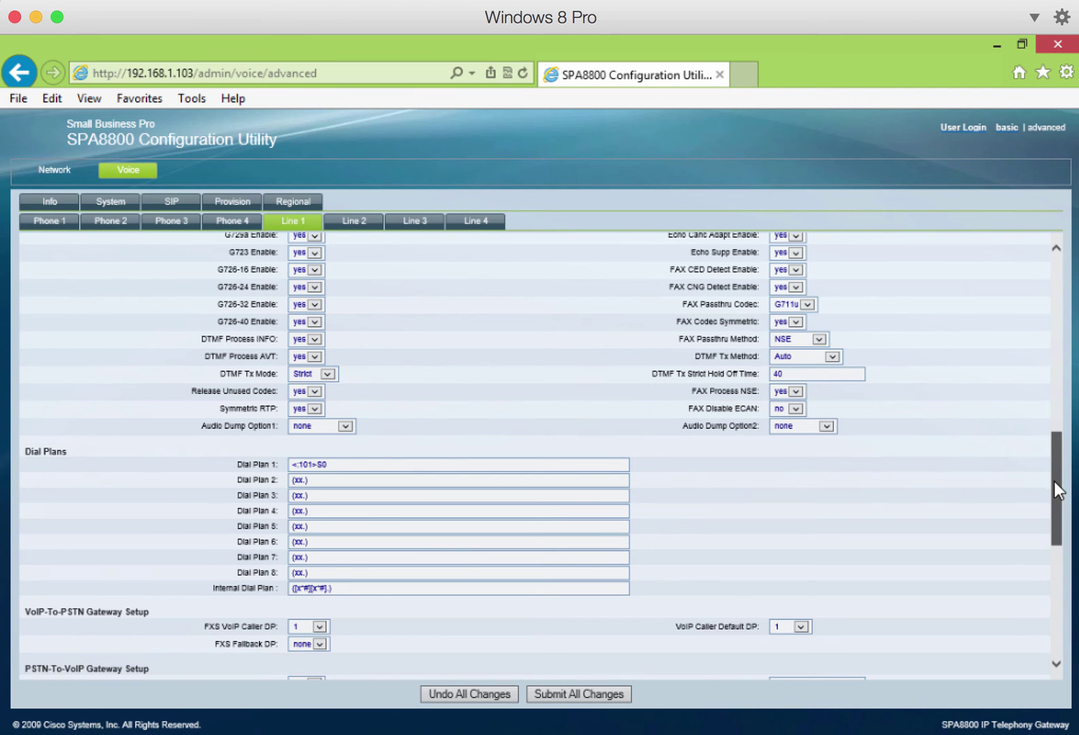
{"action": "left_click_drag", "start_coordinate": [1054, 484], "coordinate": [1051, 560]}
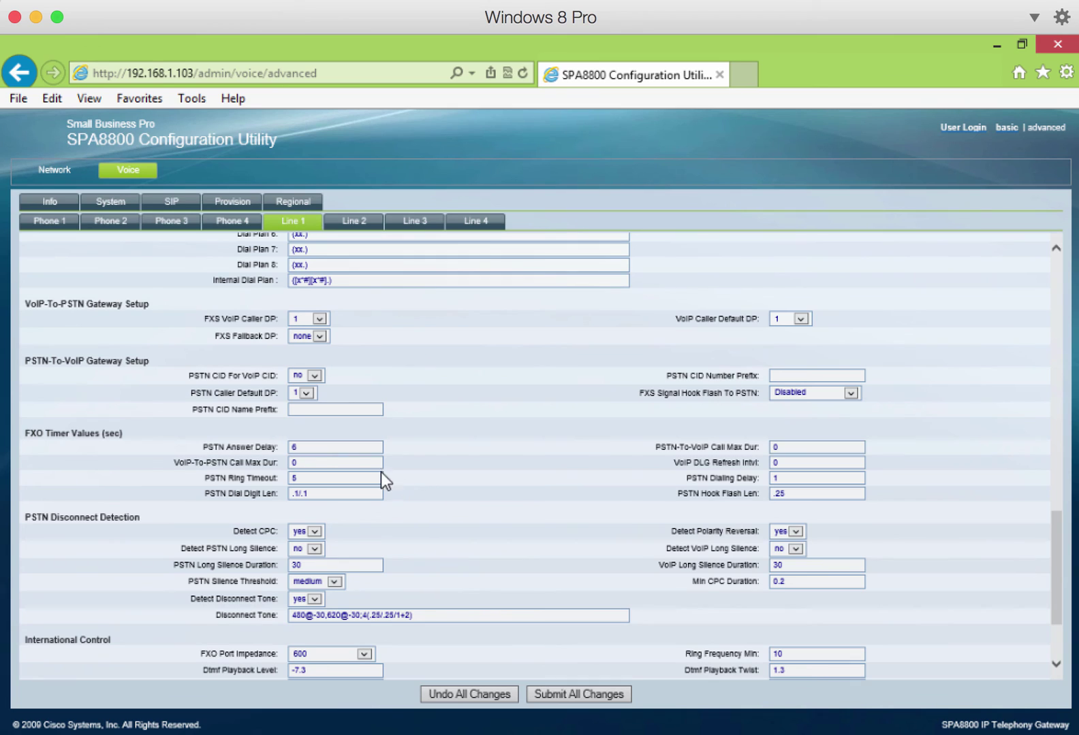
- Change Line 1's PSTN Answer Delay to 0 and set Detect PSTN and VoIP Long Silence to yes
{"action": "left_click", "coordinate": [326, 447]}
{"action": "key", "text": "BackSpace"}
{"action": "type", "text": "0"}
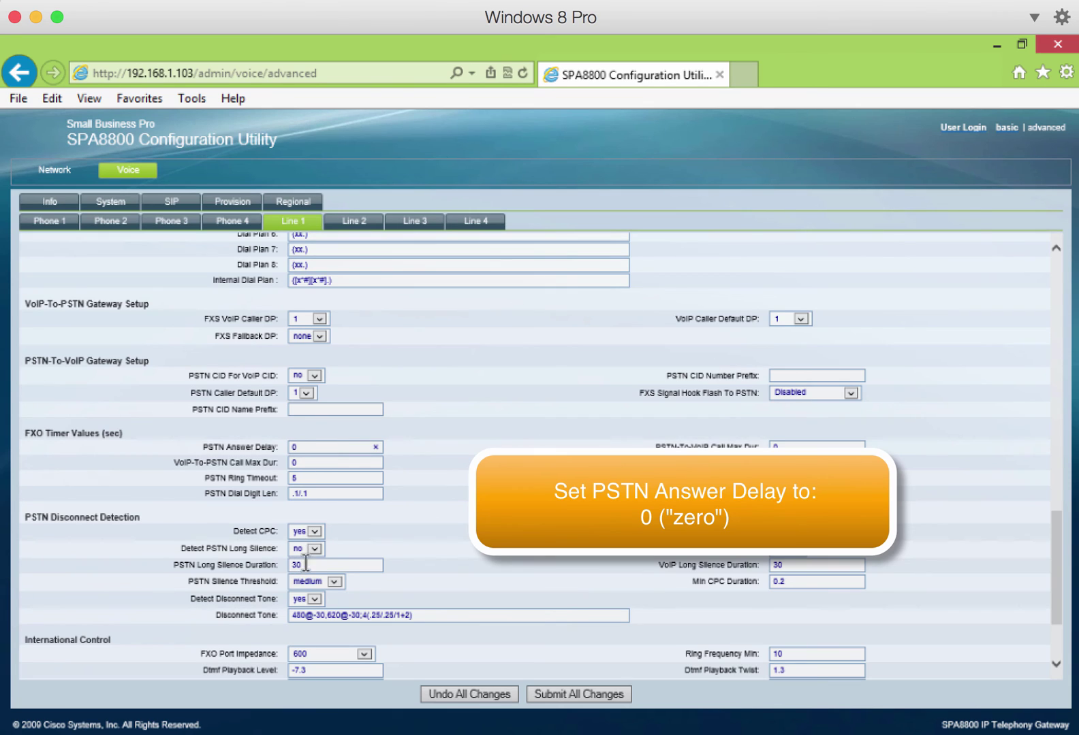
{"action": "left_click", "coordinate": [368, 515]}
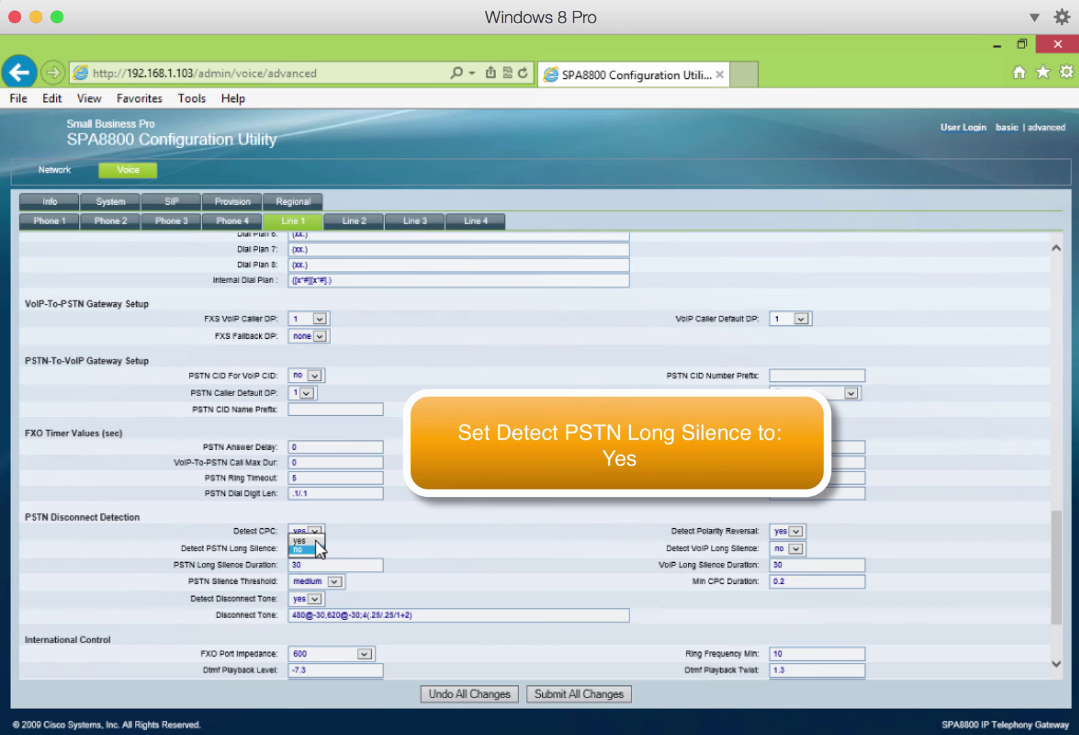
{"action": "left_click", "coordinate": [315, 541]}
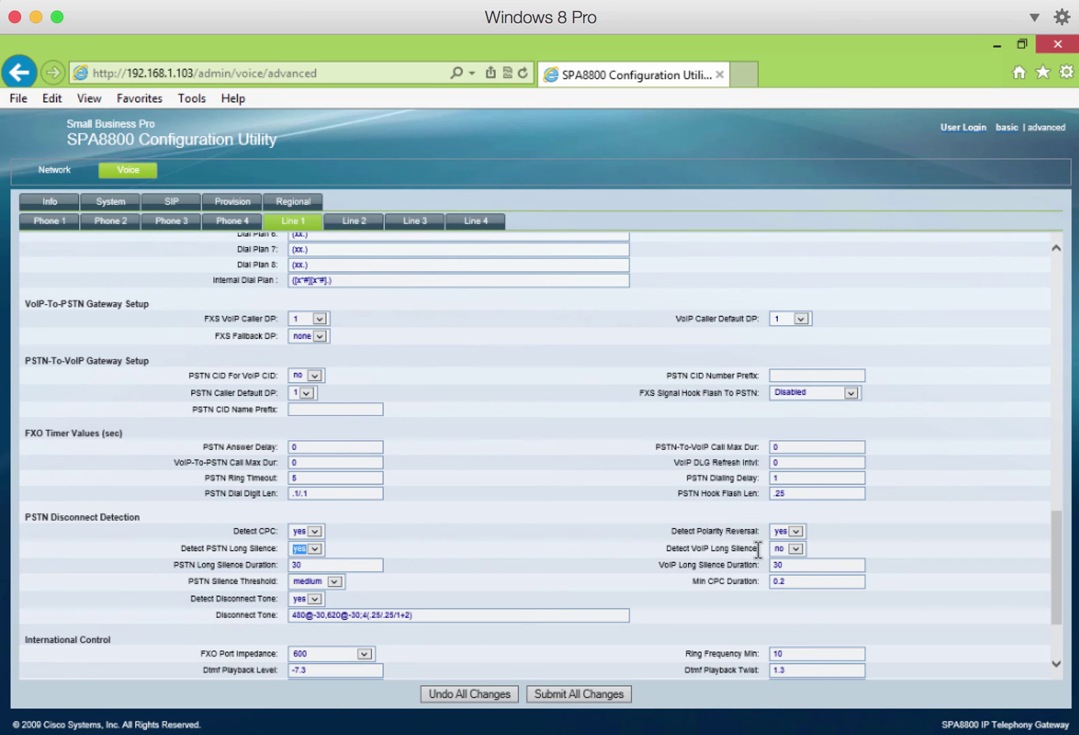
{"action": "left_click", "coordinate": [793, 548]}
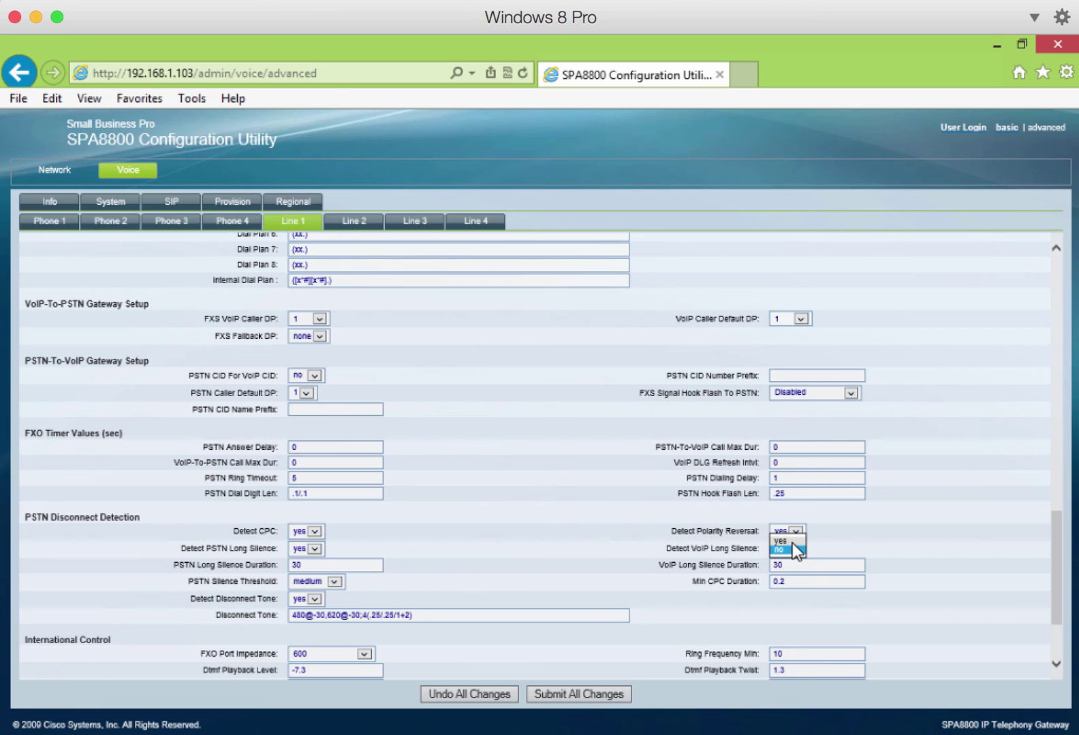
{"action": "left_click", "coordinate": [780, 541]}
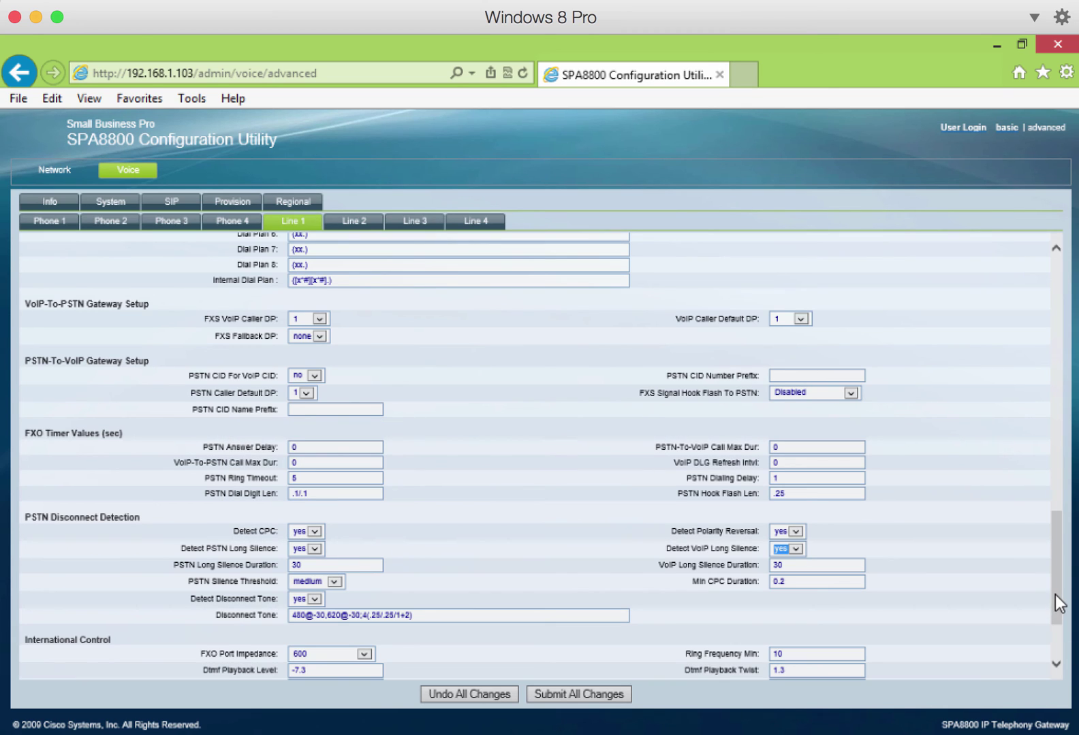
{"action": "left_click_drag", "start_coordinate": [1054, 593], "coordinate": [1064, 325]}
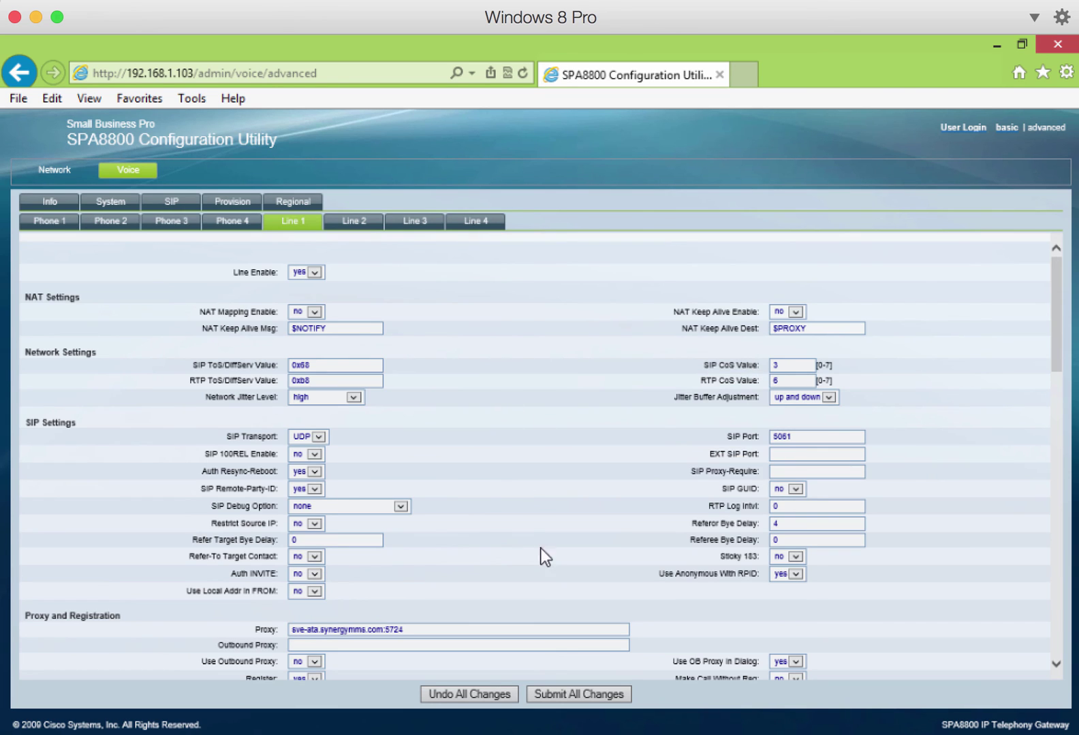
- Copy Line 1's proxy address into the Proxy fields of Lines 2, 3 and 4
{"action": "left_click", "coordinate": [353, 219]}
{"action": "left_click", "coordinate": [293, 221]}
{"action": "left_click_drag", "start_coordinate": [406, 629], "coordinate": [280, 628]}
{"action": "key", "text": "ctrl+c"}
{"action": "left_click", "coordinate": [353, 221]}
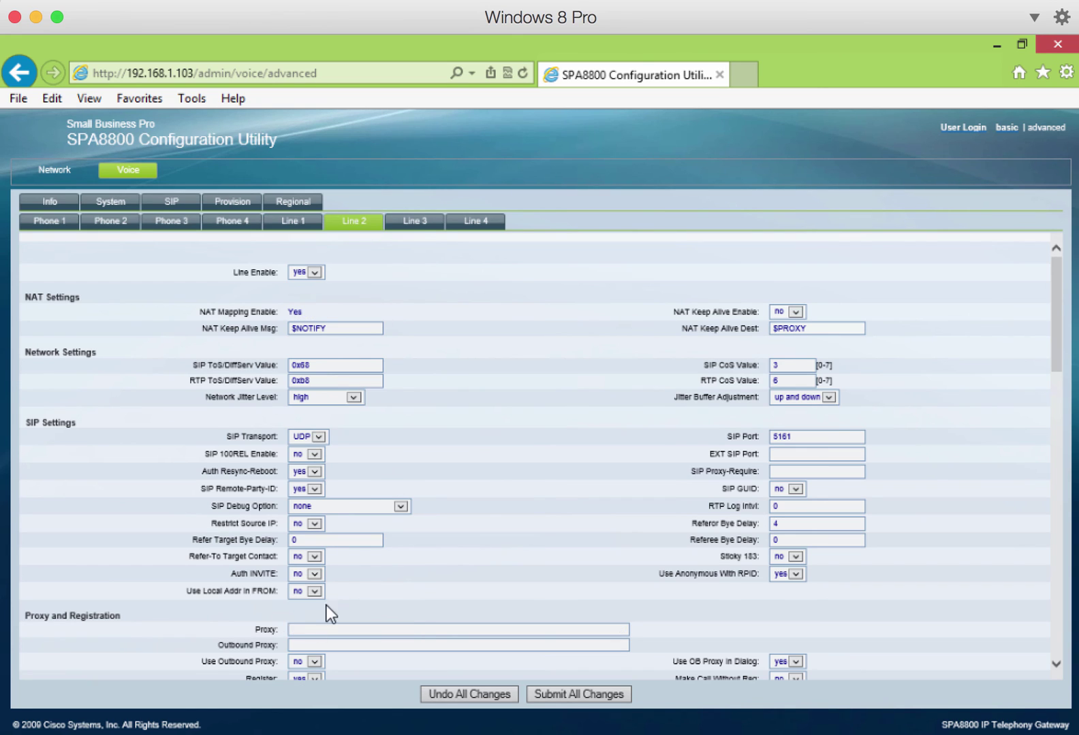
{"action": "left_click", "coordinate": [315, 629]}
{"action": "key", "text": "ctrl+v"}
{"action": "left_click", "coordinate": [414, 220]}
{"action": "left_click", "coordinate": [330, 629]}
{"action": "key", "text": "ctrl+v"}
{"action": "left_click", "coordinate": [475, 221]}
{"action": "left_click", "coordinate": [364, 629]}
{"action": "key", "text": "ctrl+v"}
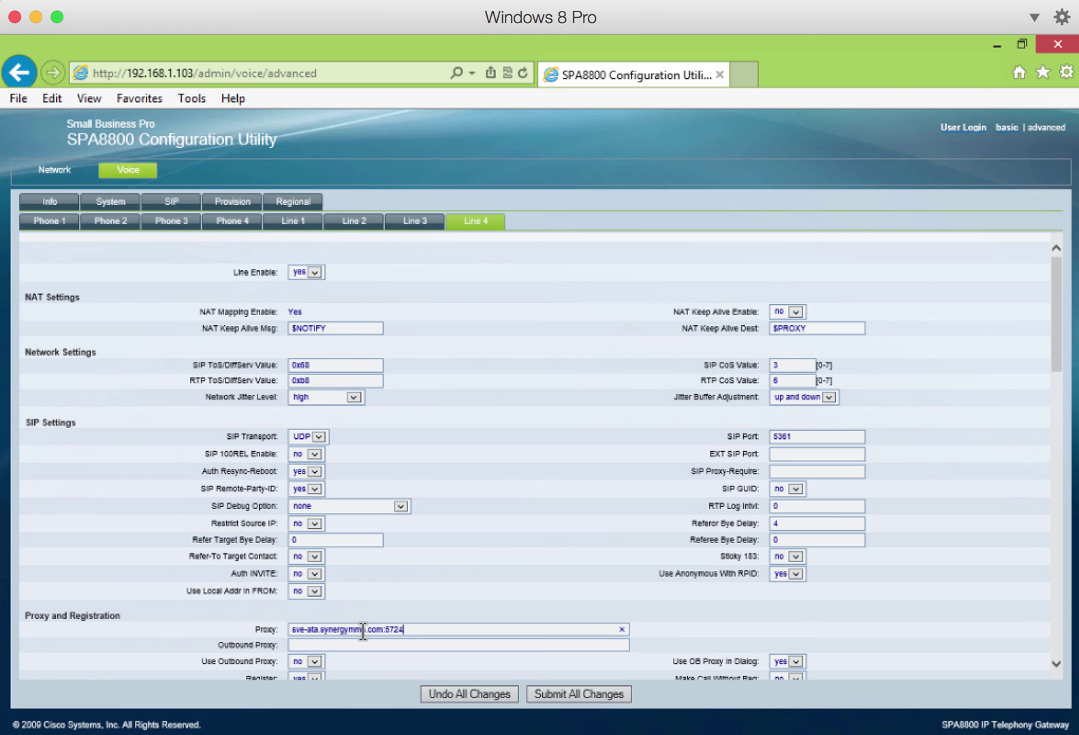
- Fill in Line 2's subscriber Display Name, User ID and password
{"action": "left_click", "coordinate": [306, 224]}
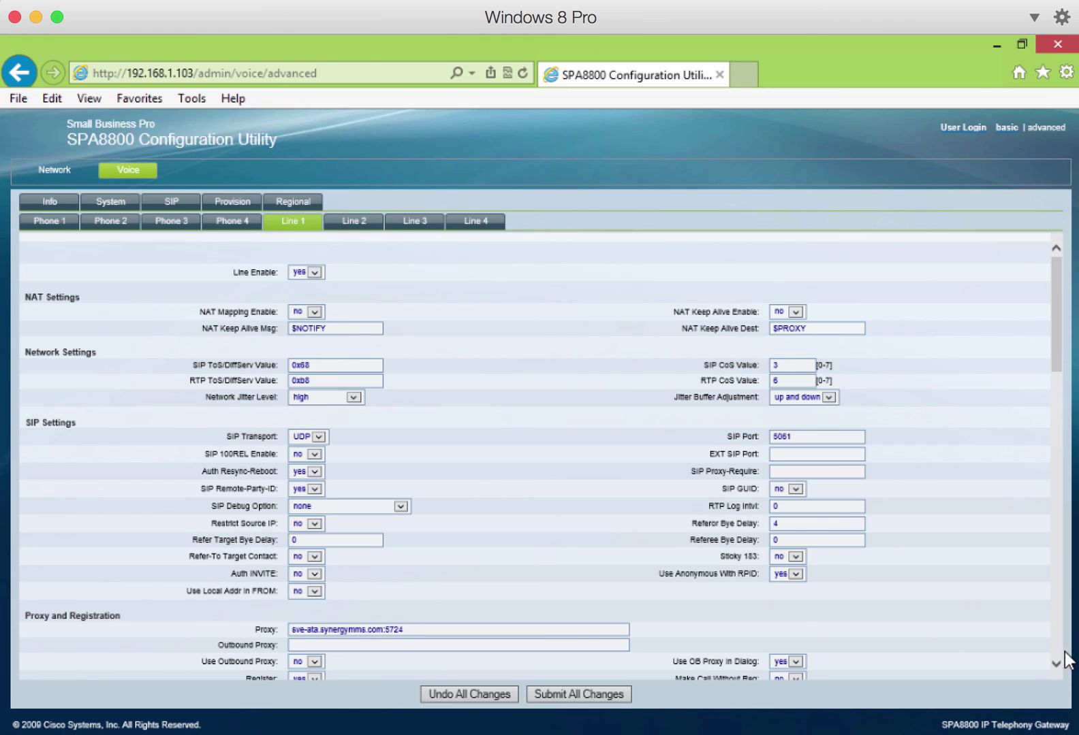
{"action": "left_click", "coordinate": [1058, 647]}
{"action": "left_click", "coordinate": [354, 221]}
{"action": "left_click", "coordinate": [325, 377]}
{"action": "key", "text": "Tab"}
{"action": "key", "text": "Tab"}
- Enter Line 3's Display Name, User ID and password, and set its preferred codec to G729a
{"action": "left_click", "coordinate": [415, 220]}
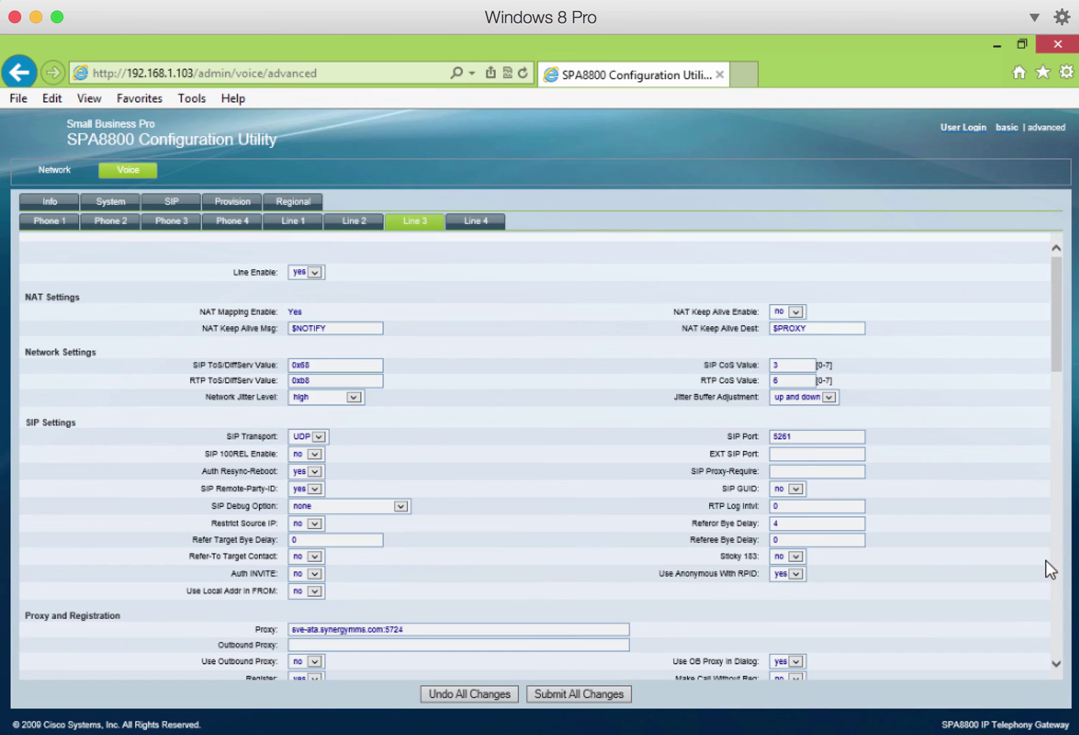
{"action": "left_click", "coordinate": [1054, 572]}
{"action": "left_click", "coordinate": [304, 377]}
{"action": "key", "text": "Tab"}
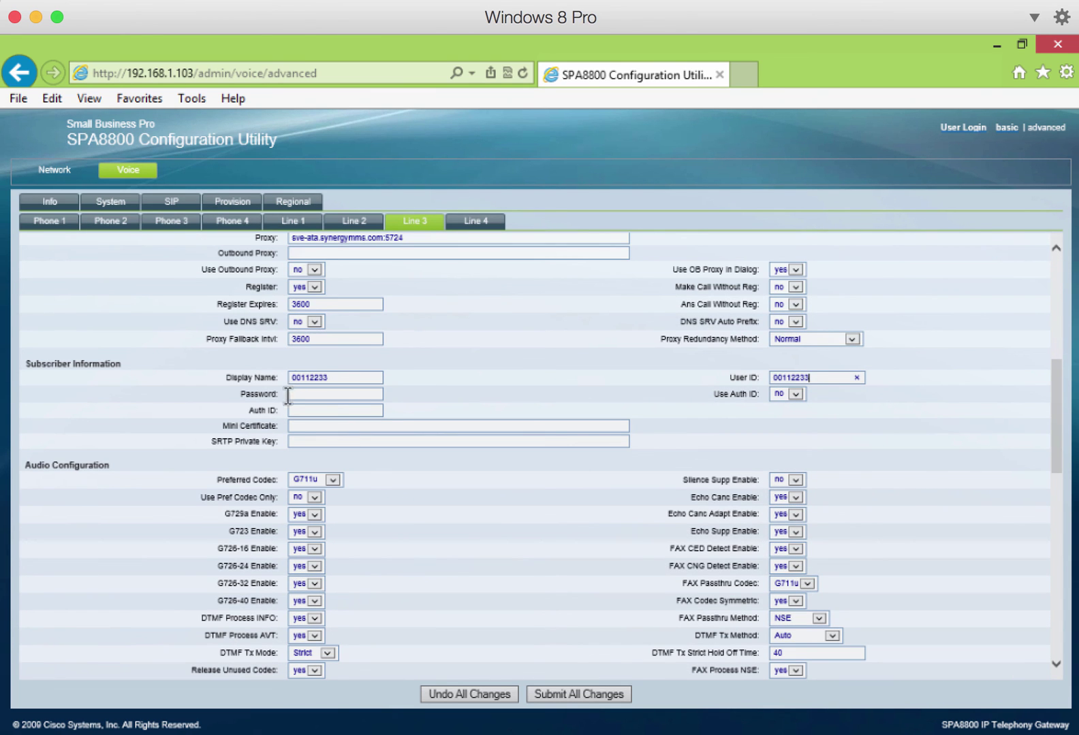
{"action": "left_click", "coordinate": [297, 393]}
{"action": "left_click", "coordinate": [320, 480]}
{"action": "left_click", "coordinate": [475, 221]}
- Enter Line 4's Display Name, User ID and password, and set its preferred codec to G729a
{"action": "left_click_drag", "start_coordinate": [1056, 300], "coordinate": [1056, 359]}
{"action": "left_click", "coordinate": [320, 456]}
{"action": "key", "text": "Tab"}
{"action": "key", "text": "Tab"}
{"action": "left_click", "coordinate": [325, 552]}
{"action": "left_click", "coordinate": [323, 617]}
- Set Line 3's Dial Plan 1 to <:101>S0
{"action": "left_click", "coordinate": [353, 220]}
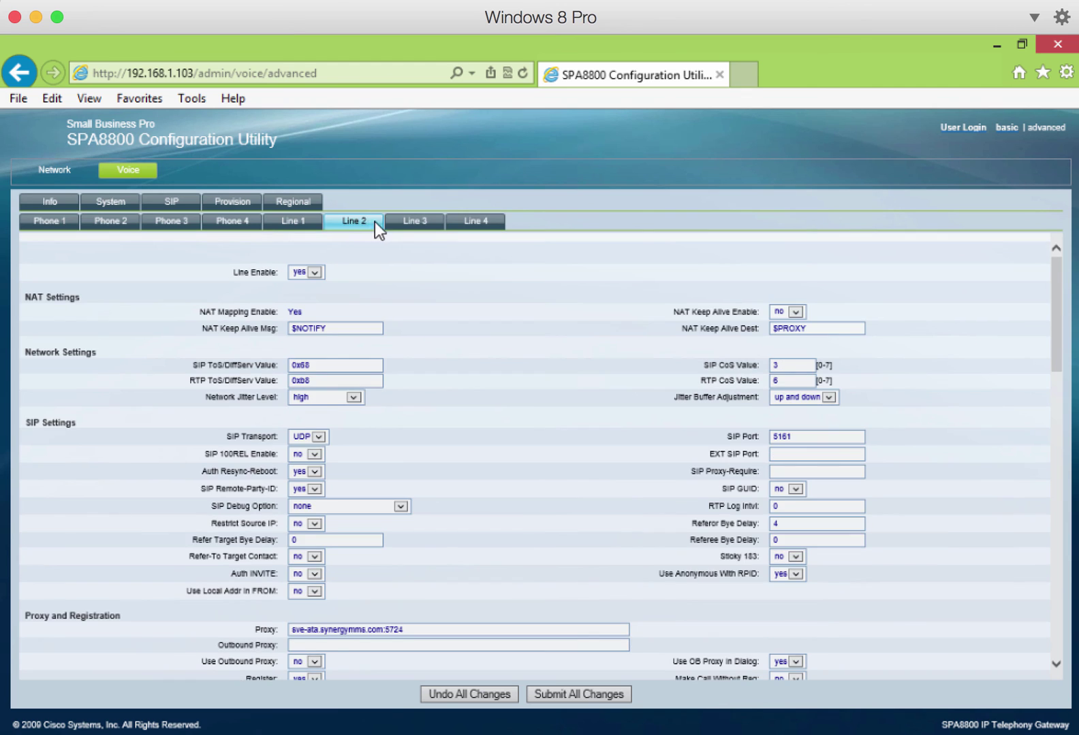
{"action": "scroll", "coordinate": [361, 434], "scroll_direction": "down", "scroll_amount": 6}
{"action": "scroll", "coordinate": [968, 616], "scroll_direction": "down", "scroll_amount": 5}
{"action": "left_click", "coordinate": [292, 220]}
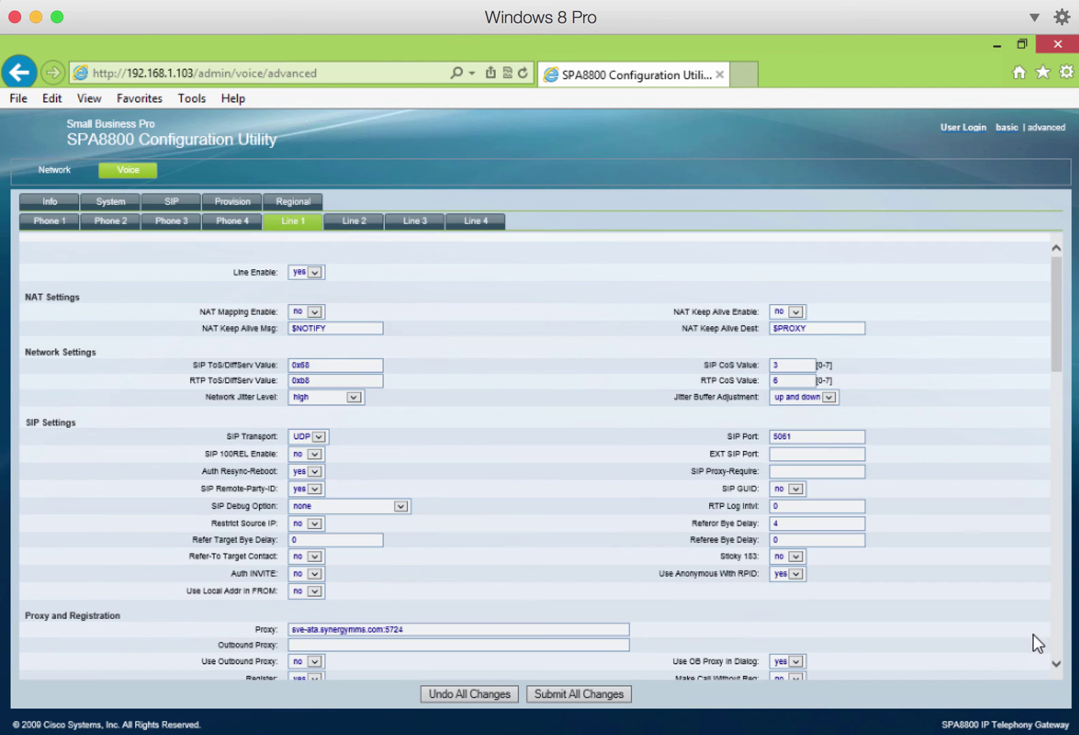
{"action": "scroll", "coordinate": [1052, 623], "scroll_direction": "down", "scroll_amount": 15}
{"action": "scroll", "coordinate": [1055, 613], "scroll_direction": "up", "scroll_amount": 5}
{"action": "left_click_drag", "start_coordinate": [327, 356], "coordinate": [217, 333]}
{"action": "left_click", "coordinate": [343, 222]}
{"action": "scroll", "coordinate": [1056, 575], "scroll_direction": "down", "scroll_amount": 3}
{"action": "left_click", "coordinate": [415, 221]}
{"action": "scroll", "coordinate": [1052, 560], "scroll_direction": "down", "scroll_amount": 5}
{"action": "left_click_drag", "start_coordinate": [313, 353], "coordinate": [227, 345]}
{"action": "type", "text": "<:101>S0"}
- Copy the <:101>S0 dial plan into Line 4's Dial Plan 1
{"action": "key", "text": "ctrl+a"}
{"action": "key", "text": "ctrl+c"}
{"action": "left_click", "coordinate": [475, 220]}
{"action": "scroll", "coordinate": [674, 602], "scroll_direction": "down", "scroll_amount": 10}
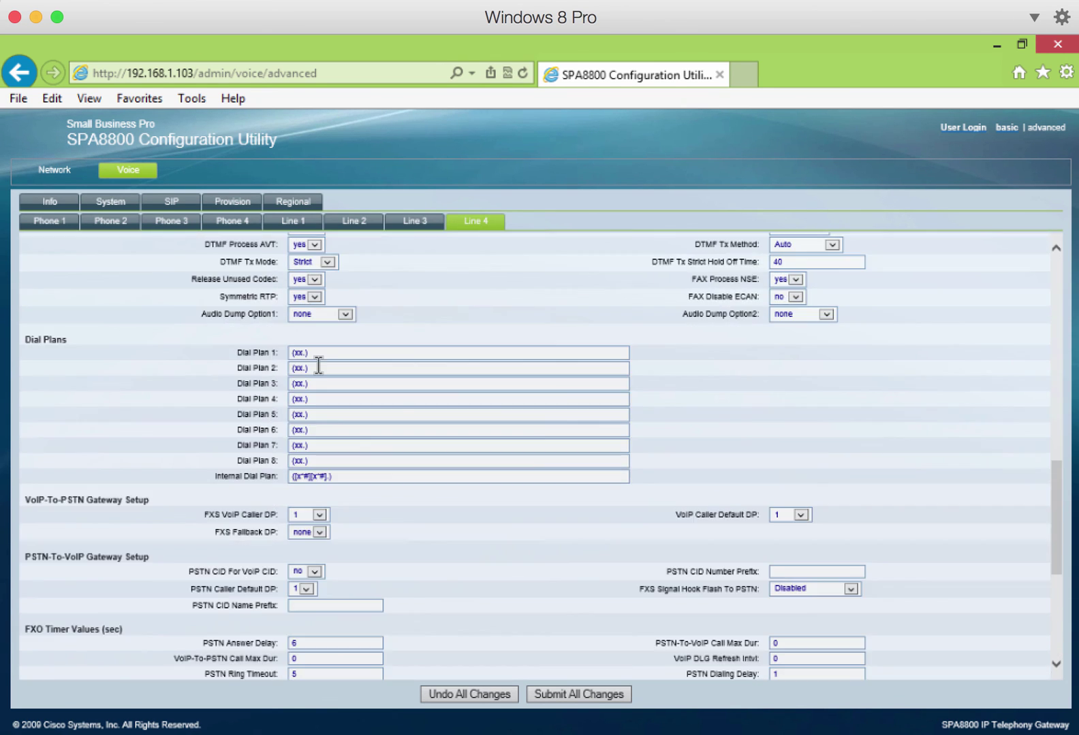
{"action": "left_click_drag", "start_coordinate": [315, 353], "coordinate": [272, 351]}
{"action": "key", "text": "ctrl+v"}
- Set Line 4's PSTN Answer Delay to 0 and turn on Line 3's long-silence detection
{"action": "left_click_drag", "start_coordinate": [1055, 518], "coordinate": [1063, 603]}
{"action": "double_click", "coordinate": [308, 331]}
{"action": "type", "text": "0"}
{"action": "left_click", "coordinate": [436, 223]}
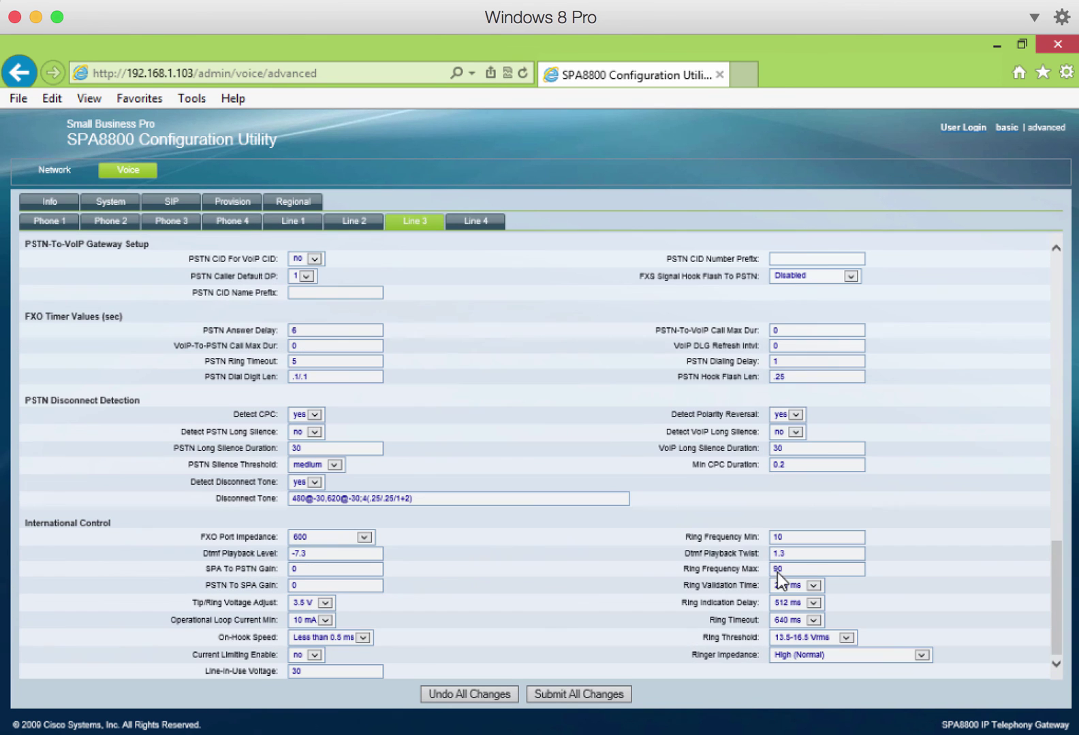
{"action": "left_click", "coordinate": [314, 414]}
{"action": "left_click", "coordinate": [794, 414]}
- Set PSTN Answer Delay to 0 and both Detect PSTN and VoIP Long Silence to yes on the next line
{"action": "left_click", "coordinate": [353, 221]}
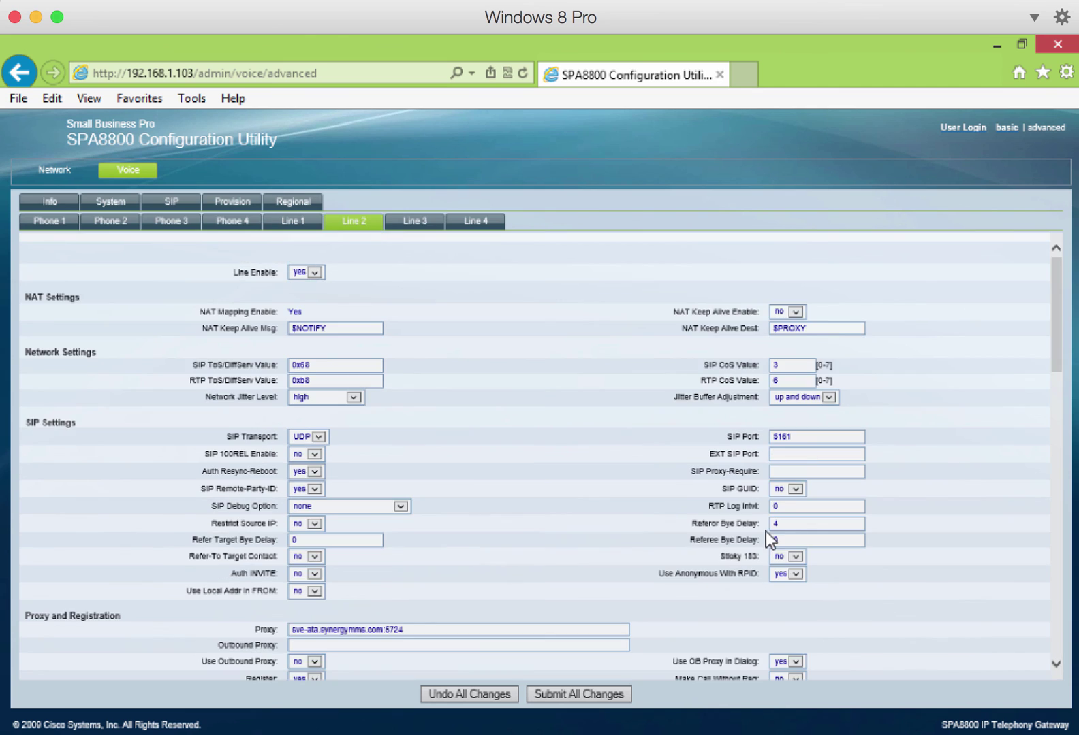
{"action": "left_click", "coordinate": [1061, 644]}
{"action": "scroll", "coordinate": [1061, 643], "scroll_direction": "up", "scroll_amount": 5}
{"action": "scroll", "coordinate": [915, 655], "scroll_direction": "up", "scroll_amount": 10}
{"action": "scroll", "coordinate": [1051, 643], "scroll_direction": "down", "scroll_amount": 10}
{"action": "double_click", "coordinate": [308, 335]}
{"action": "type", "text": "0"}
{"action": "left_click", "coordinate": [315, 431]}
{"action": "left_click", "coordinate": [303, 441]}
{"action": "left_click", "coordinate": [794, 414]}
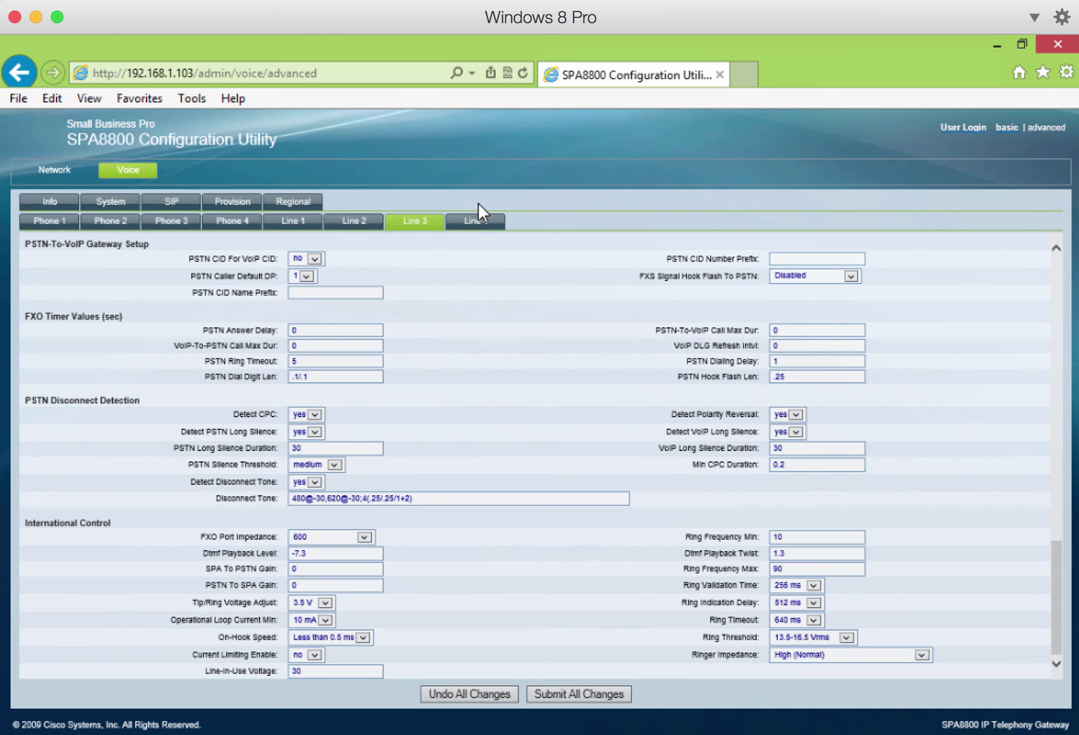
- From the Line 4 tab, apply every line's edits with Submit All Changes
{"action": "left_click", "coordinate": [474, 221]}
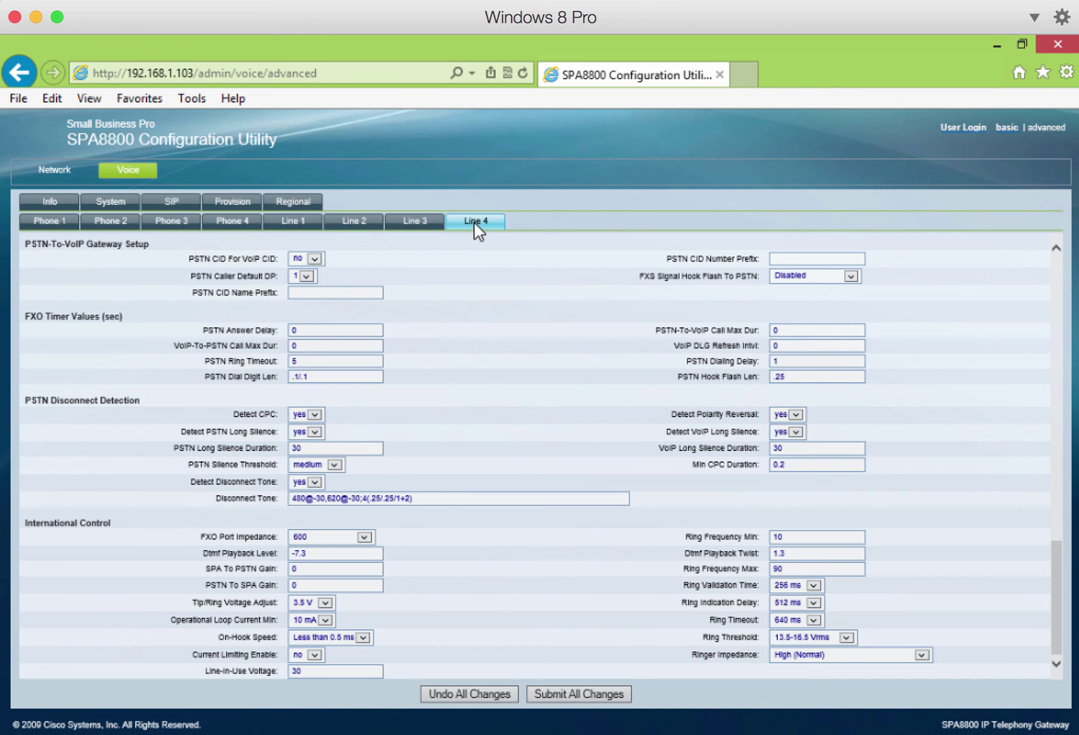
{"action": "left_click", "coordinate": [581, 696]}
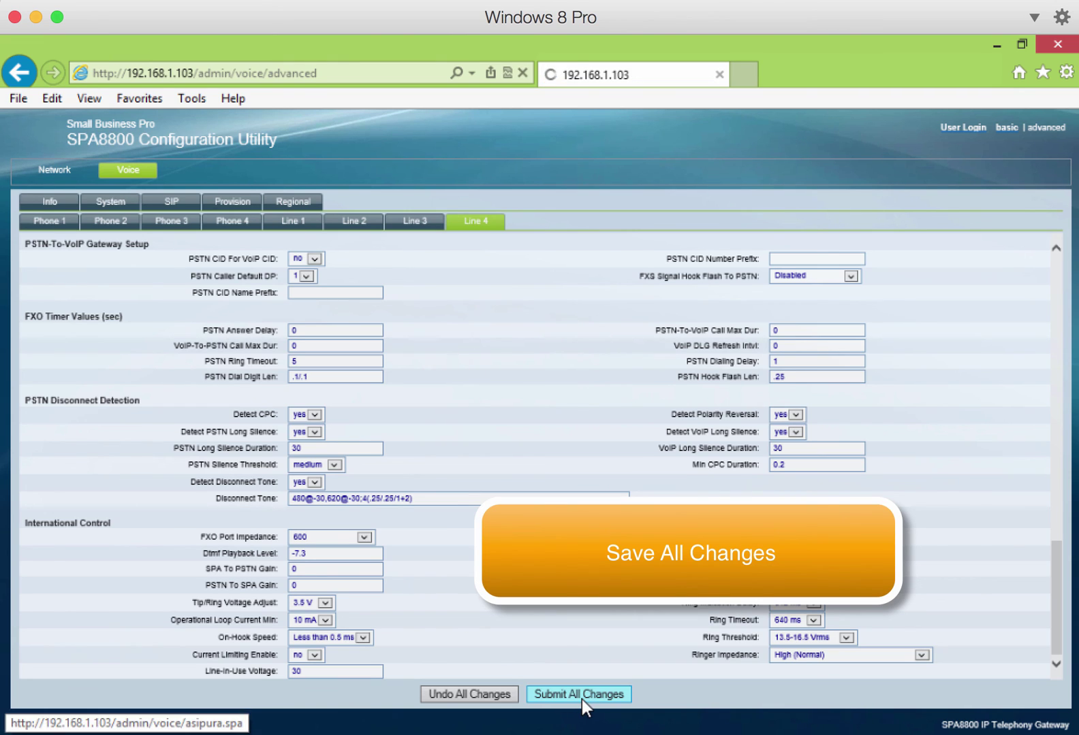